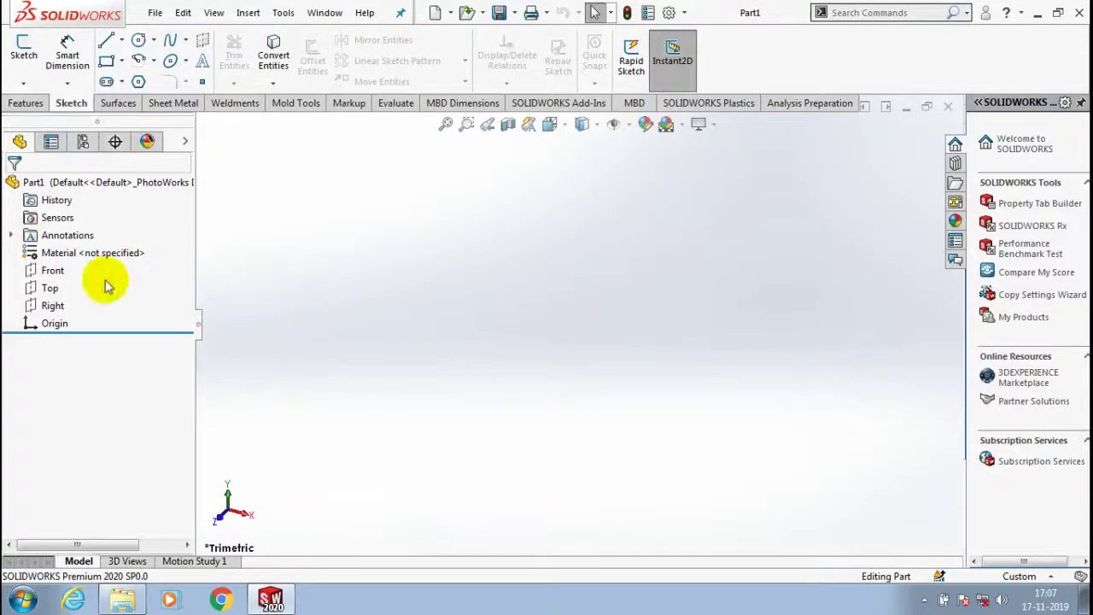
# - Turn the view of the new part Normal To the Front plane
pyautogui.click(51, 271)
pyautogui.rightClick(53, 273)
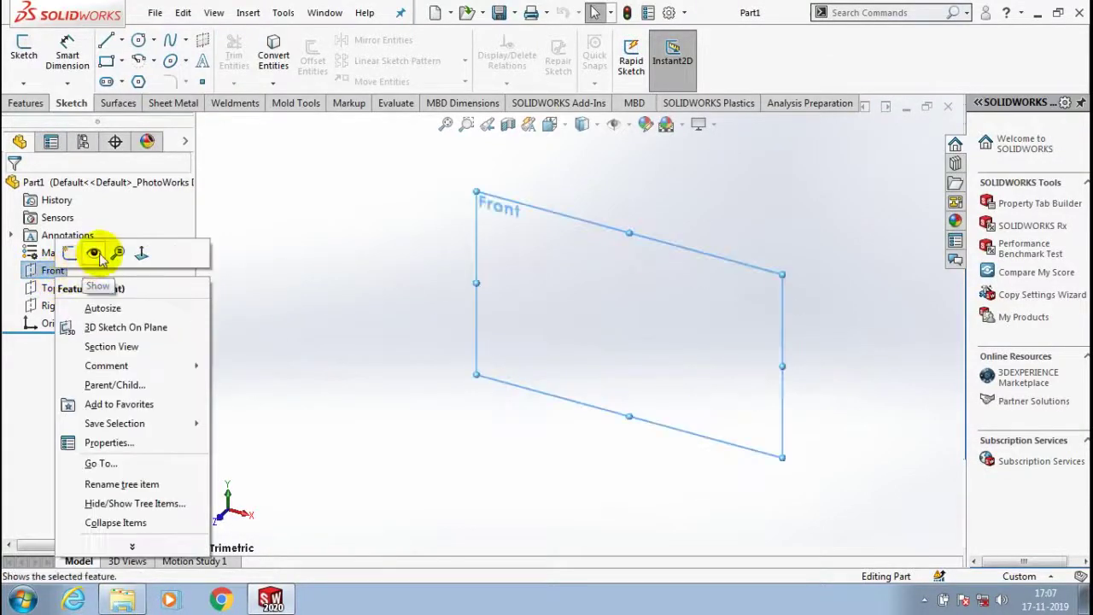
pyautogui.click(163, 260)
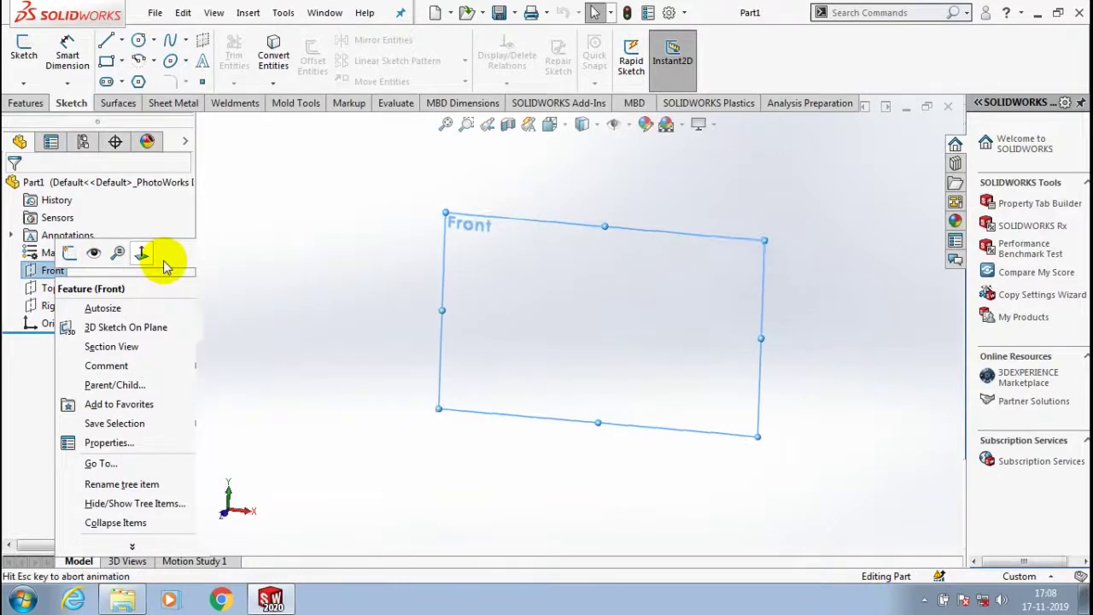
# - Draw a closed six-line L-shaped profile on the Front plane in Sketch1
pyautogui.click(105, 40)
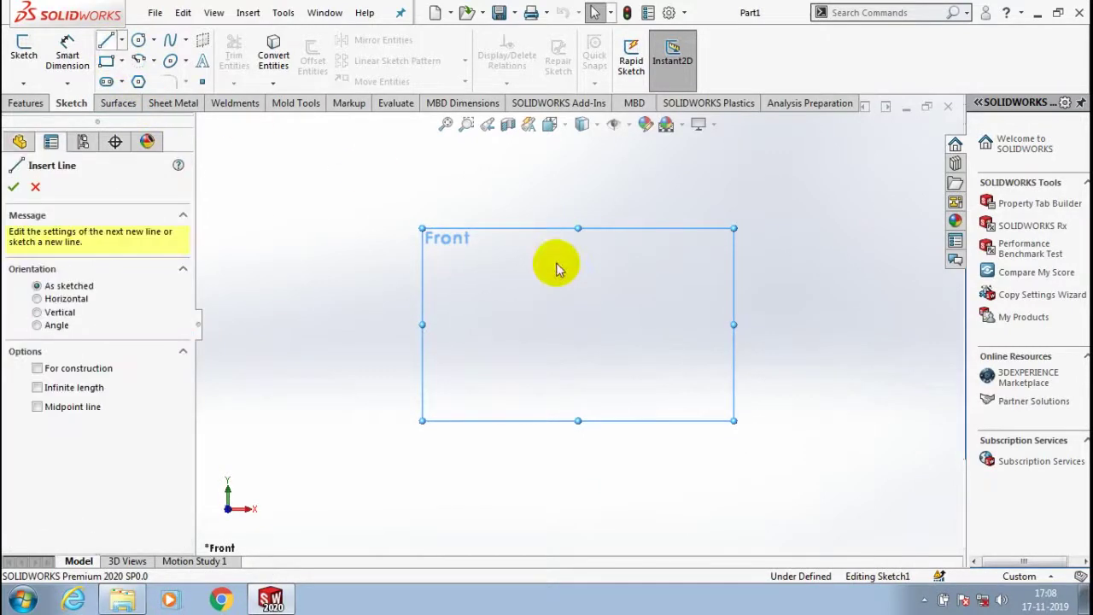
pyautogui.click(519, 190)
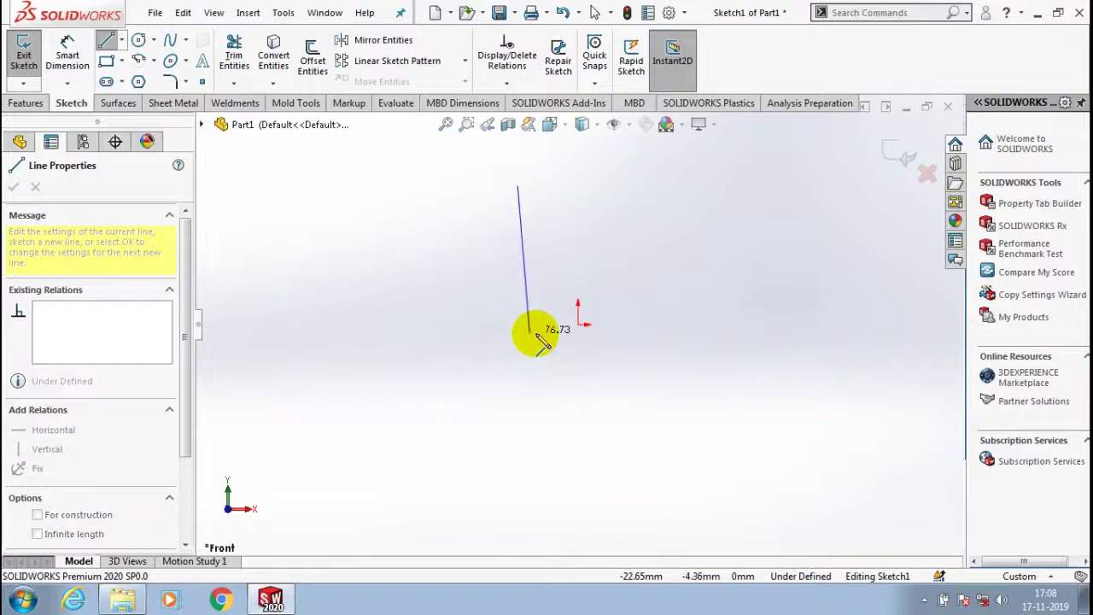
pyautogui.click(517, 322)
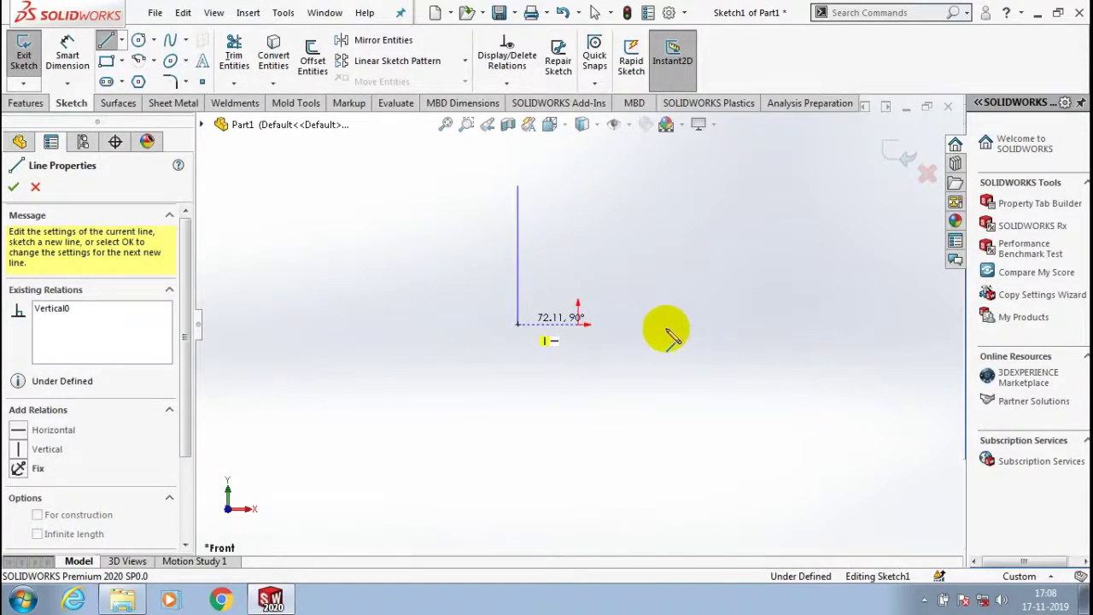
pyautogui.click(679, 325)
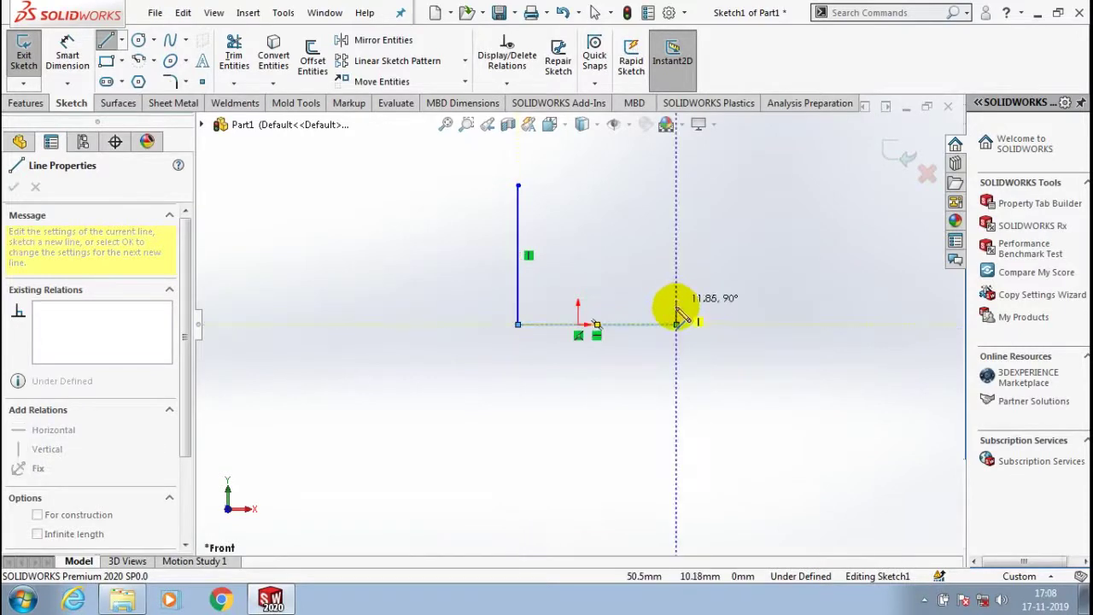
pyautogui.click(676, 309)
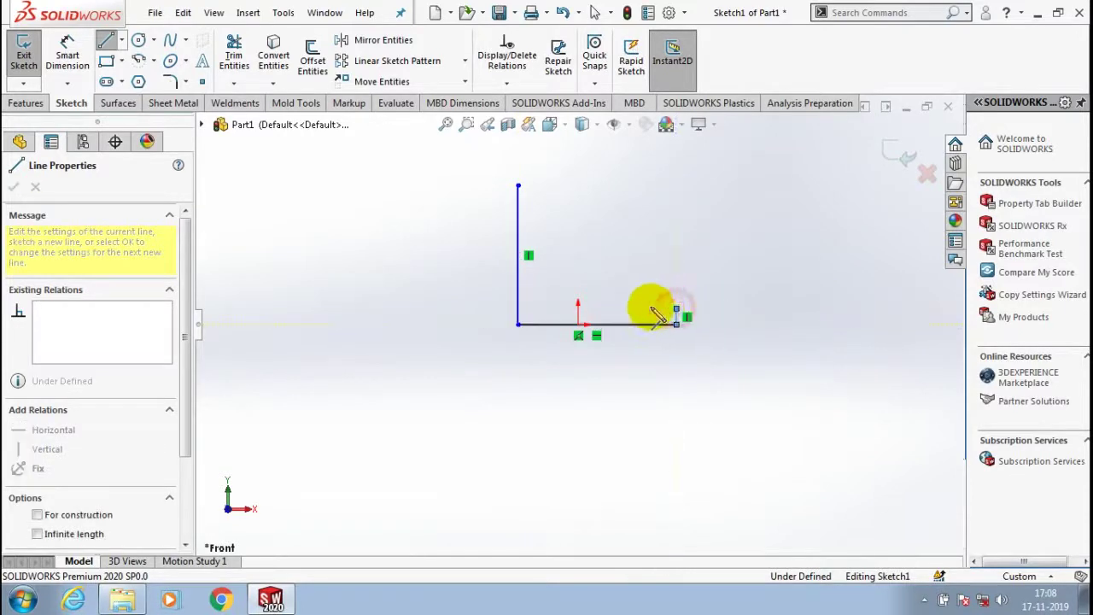
pyautogui.click(534, 309)
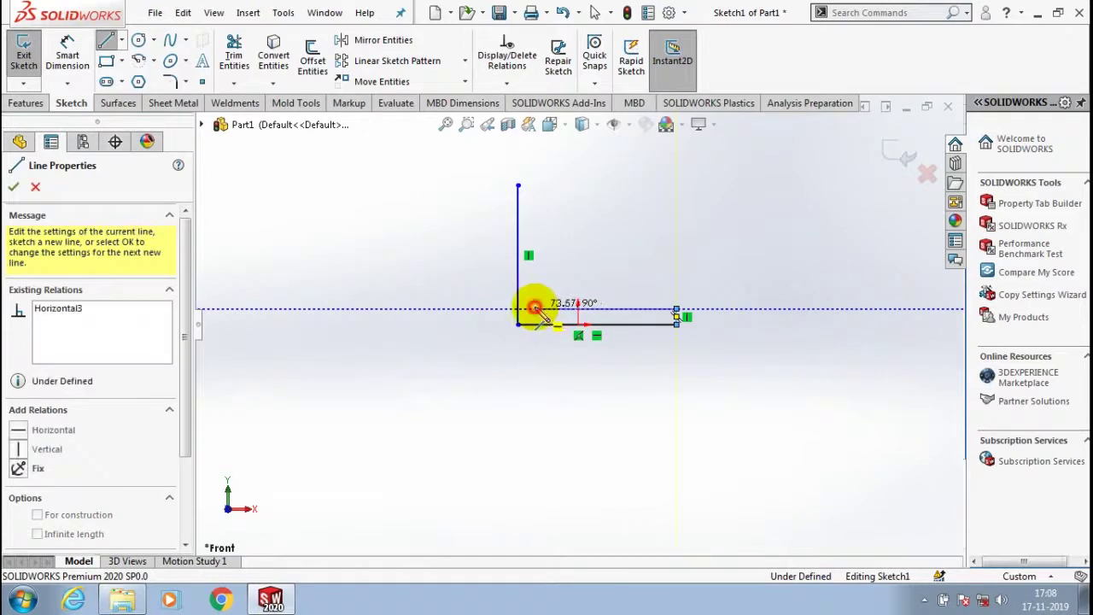
pyautogui.click(534, 185)
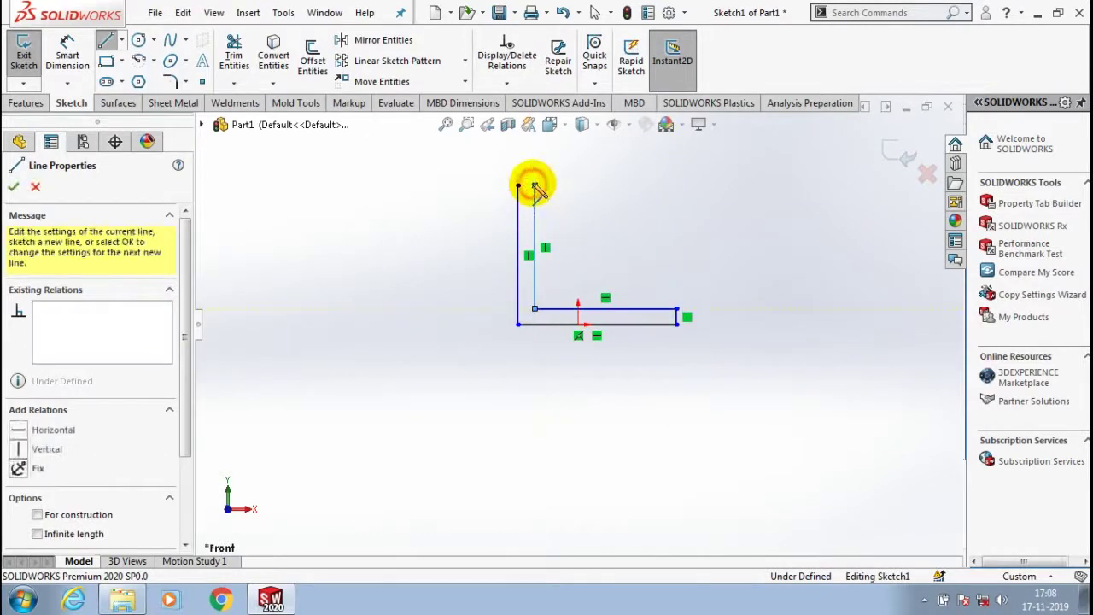
pyautogui.click(457, 166)
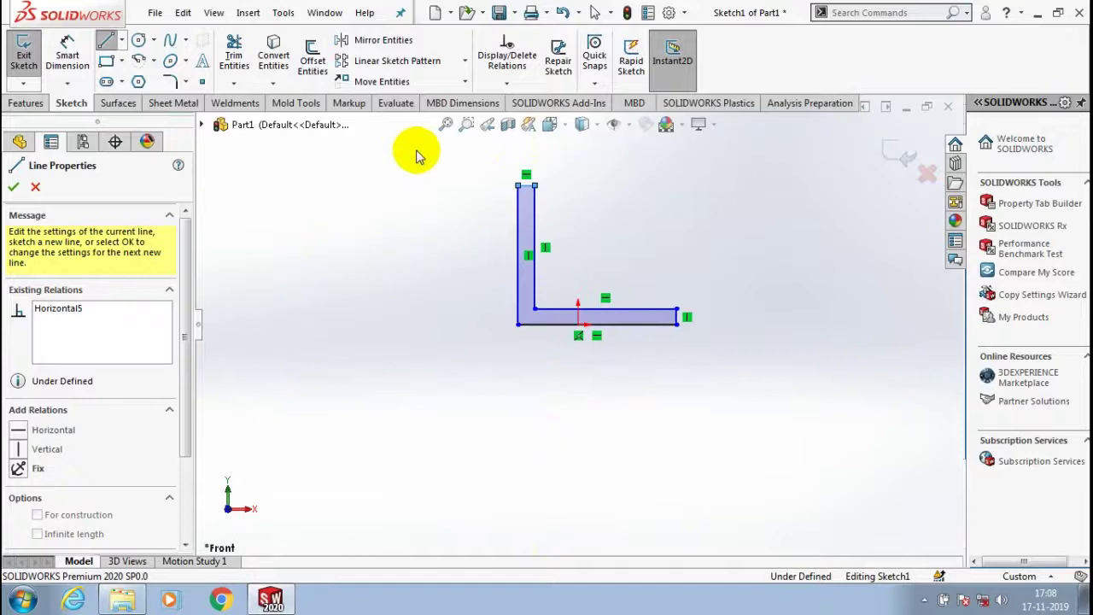
pyautogui.click(67, 55)
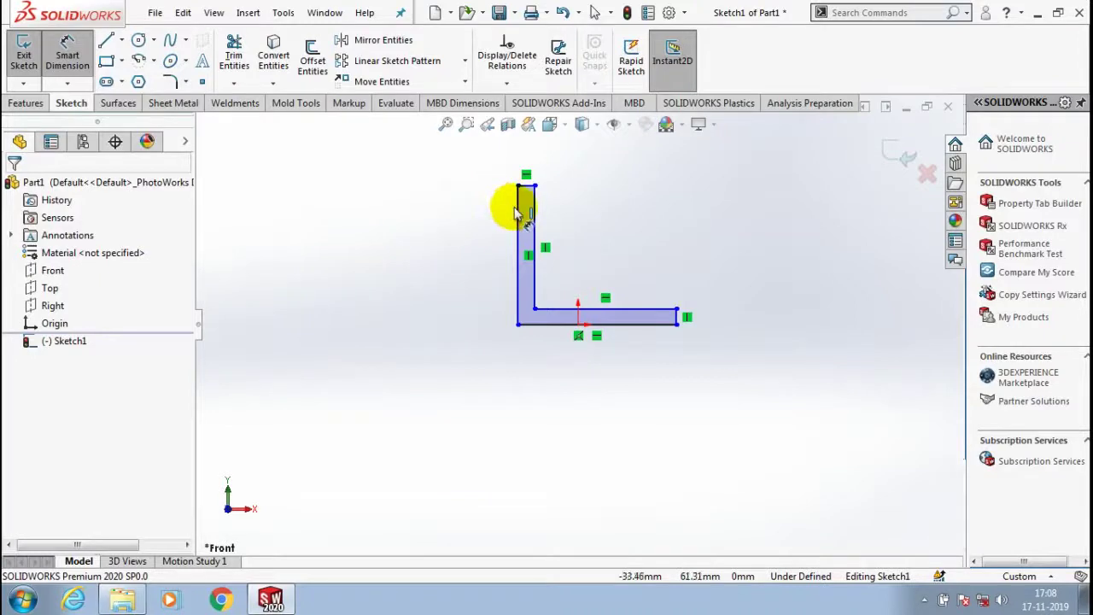
# - Dimension the L profile's height to 100 mm and its length to 120 mm
pyautogui.click(517, 209)
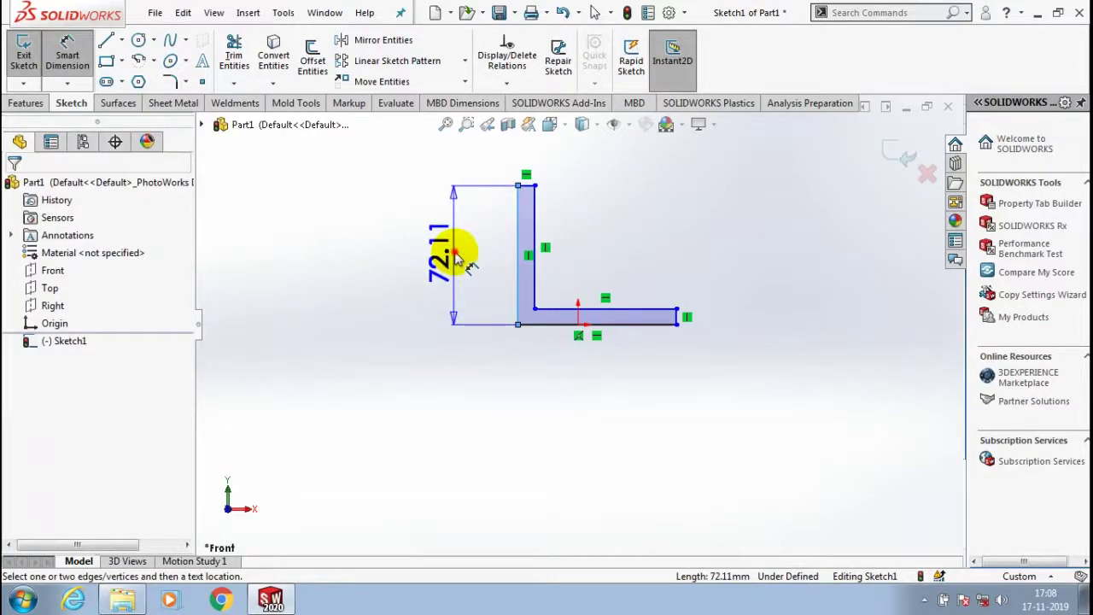
pyautogui.click(455, 254)
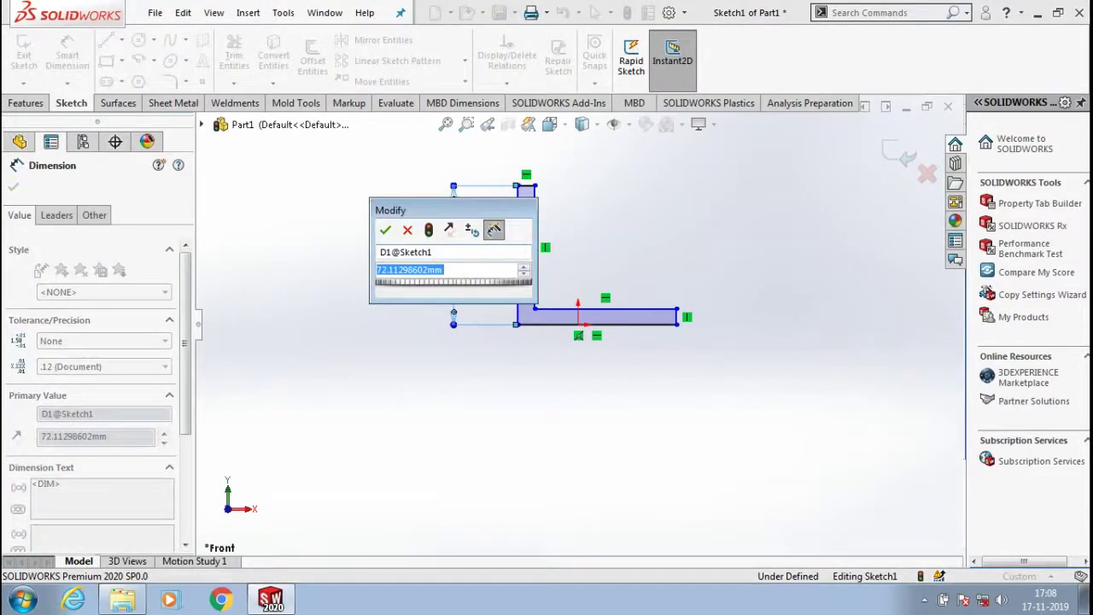
pyautogui.write('100')
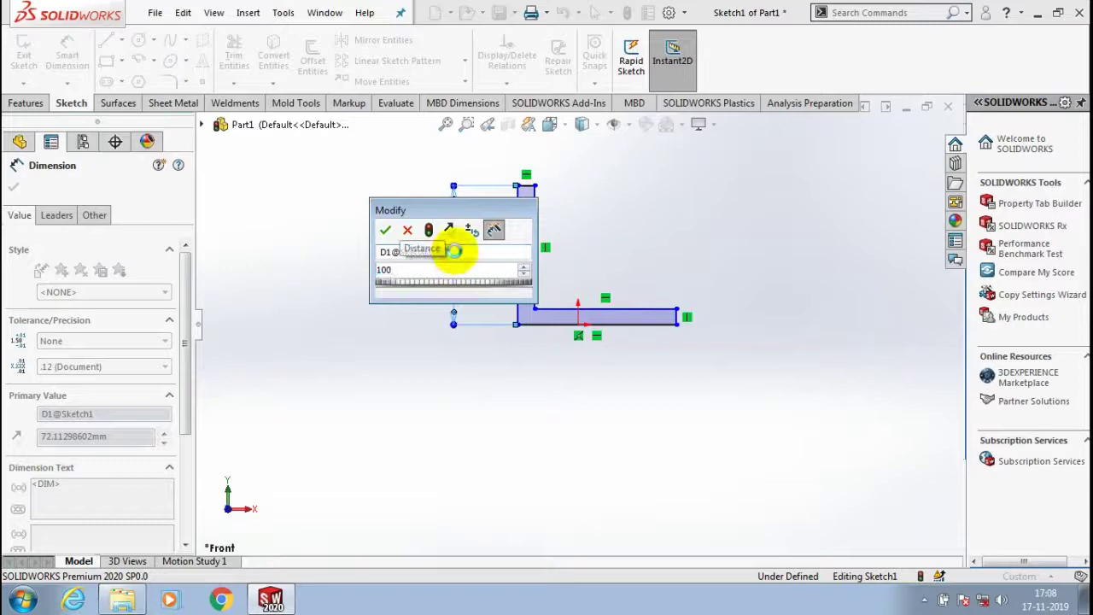
pyautogui.press('Return')
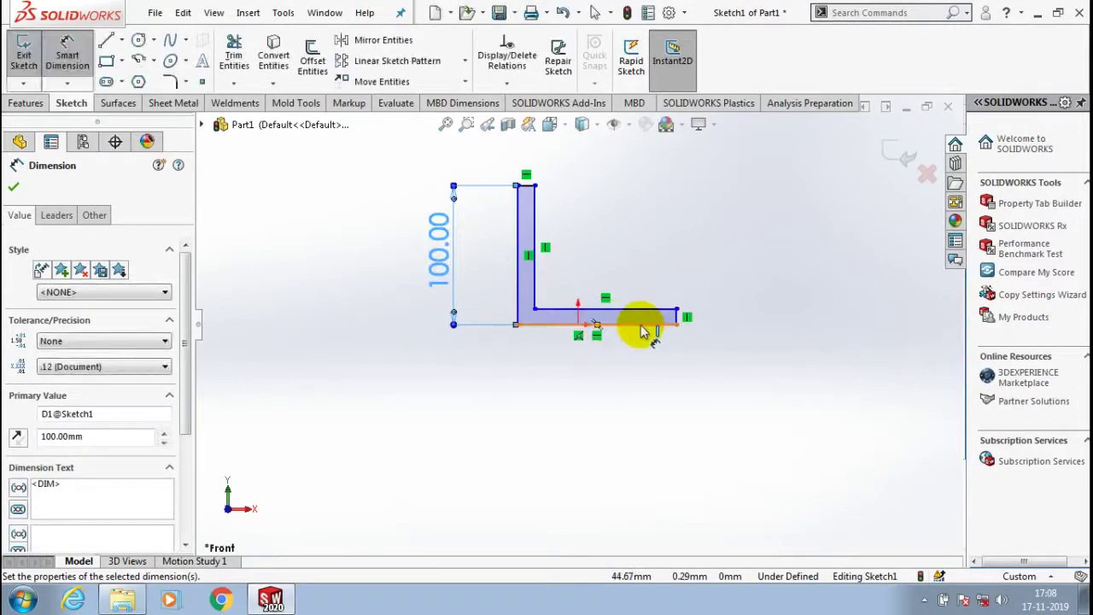
pyautogui.click(642, 332)
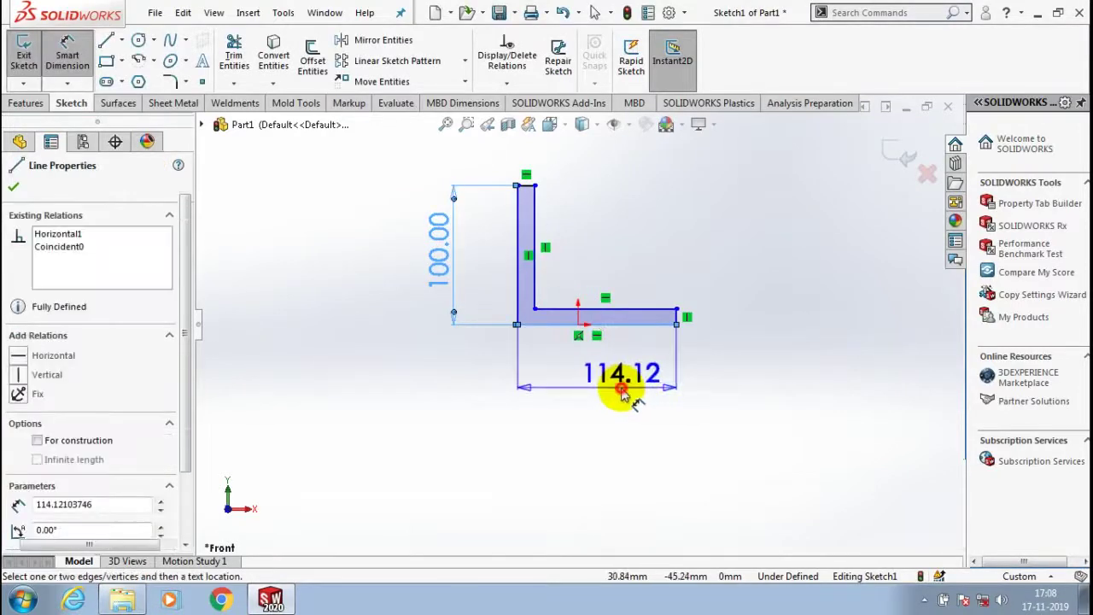
pyautogui.click(624, 395)
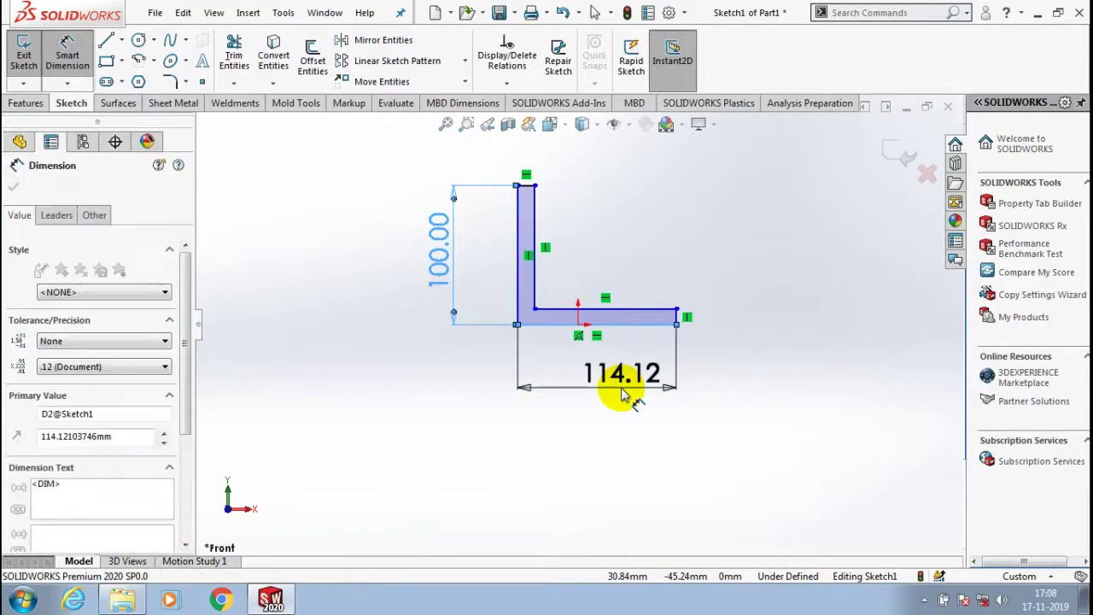
pyautogui.write('120')
pyautogui.press('Return')
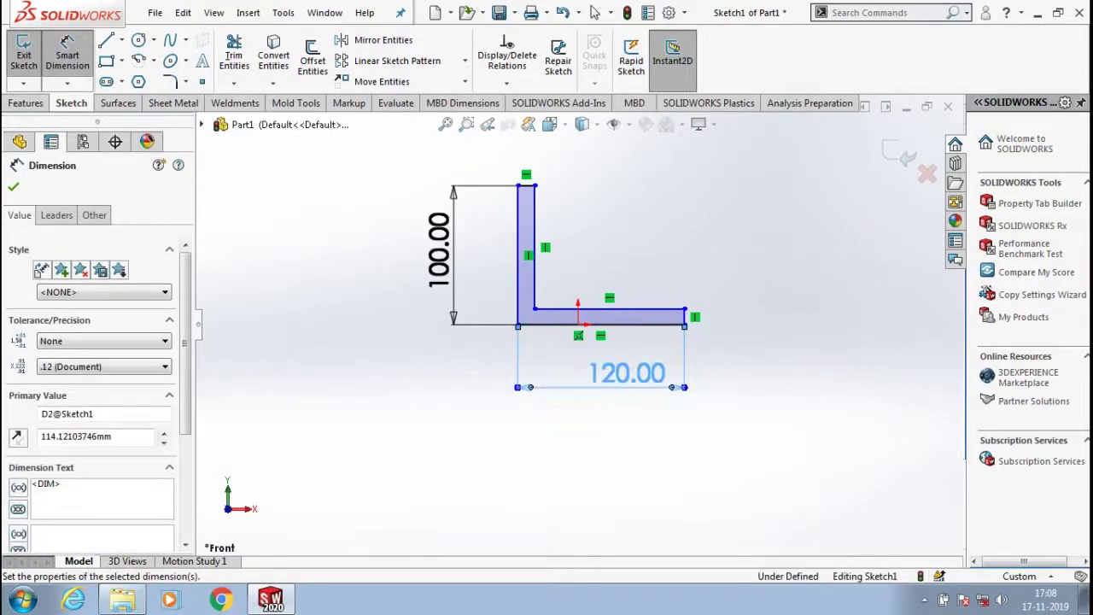
pyautogui.click(610, 288)
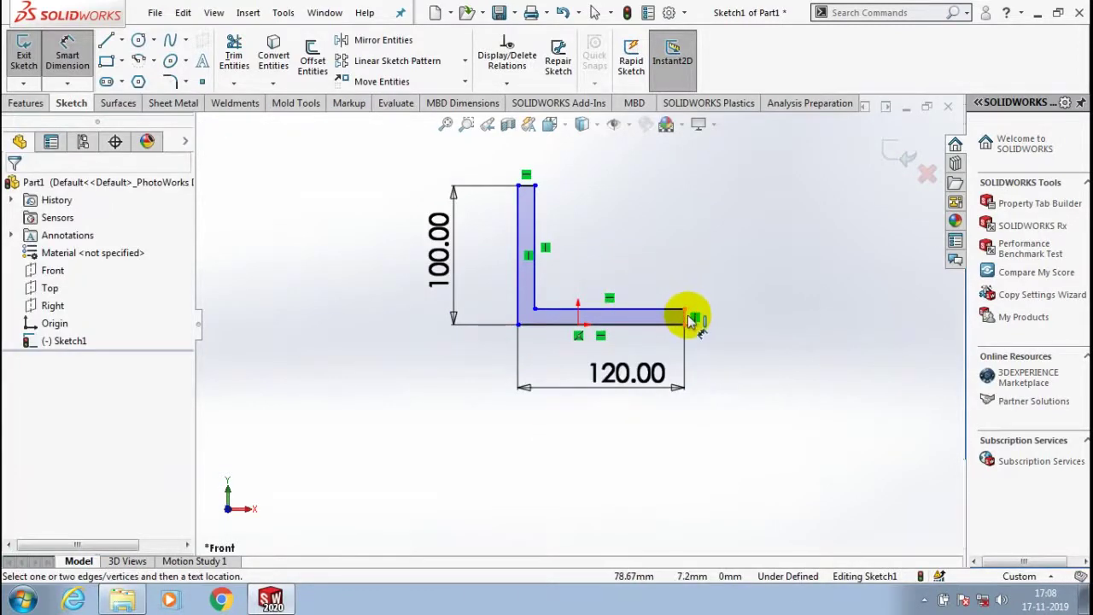
# - Dimension both leg thicknesses to 12 mm and exit the sketch
pyautogui.click(689, 316)
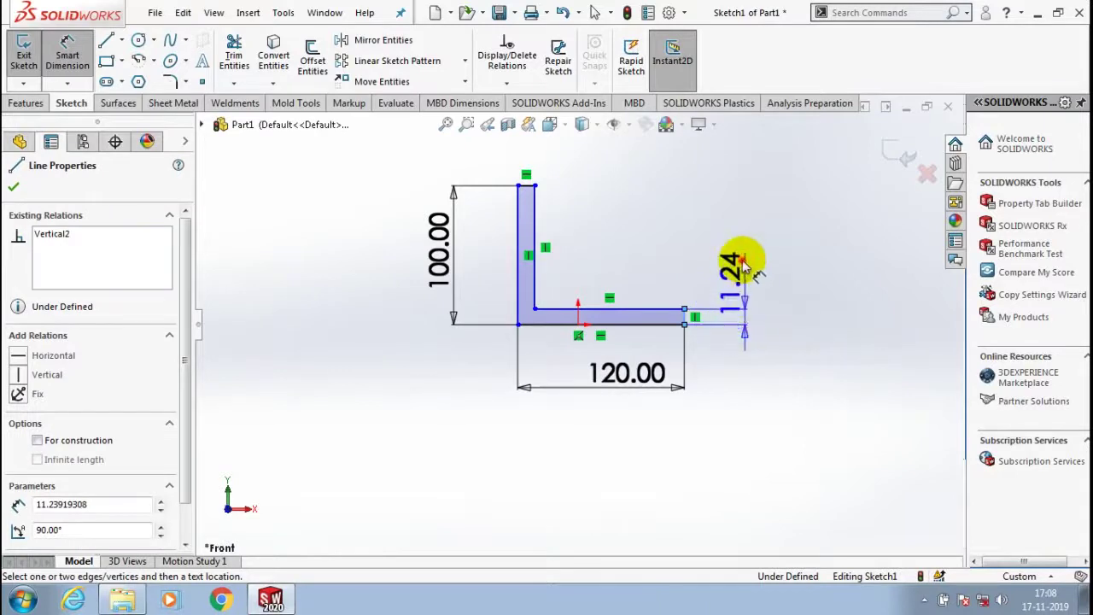
pyautogui.click(743, 264)
pyautogui.write('12')
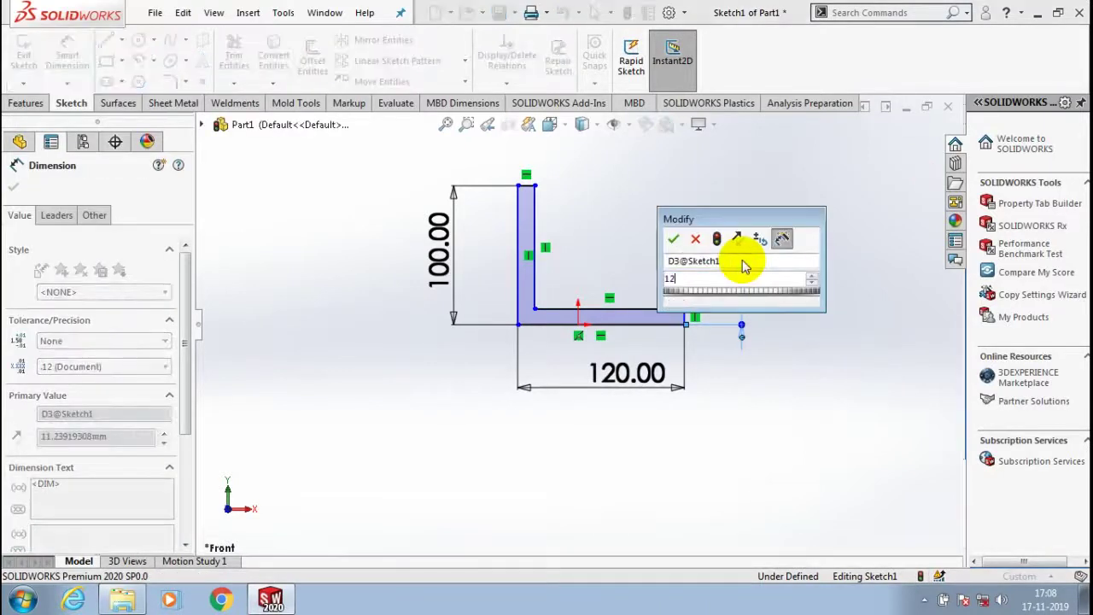
pyautogui.press('Return')
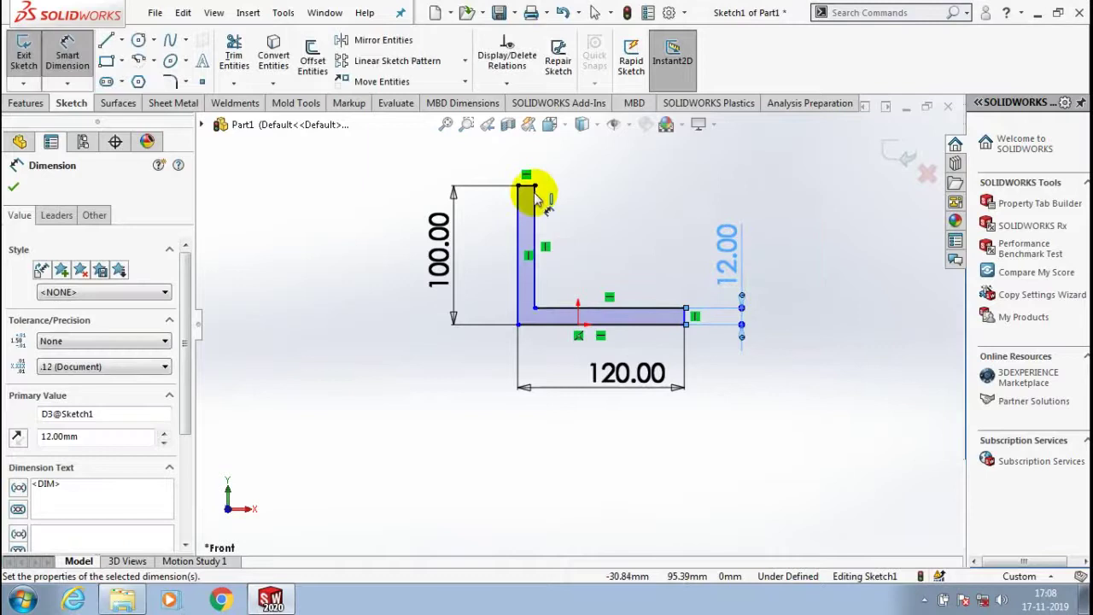
pyautogui.click(528, 191)
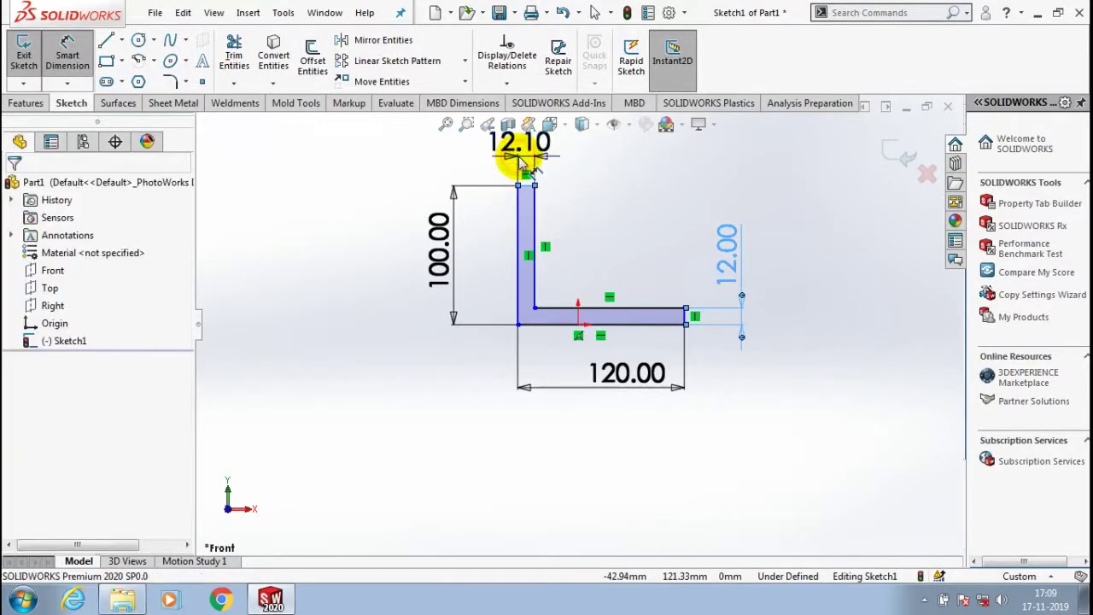
pyautogui.click(520, 159)
pyautogui.write('12')
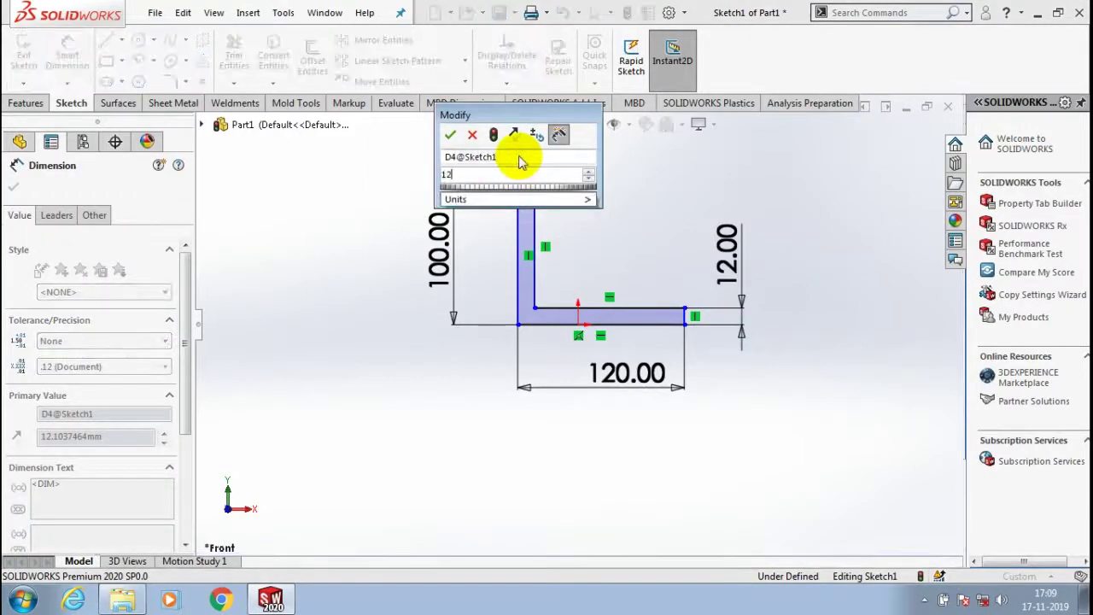
pyautogui.press('Return')
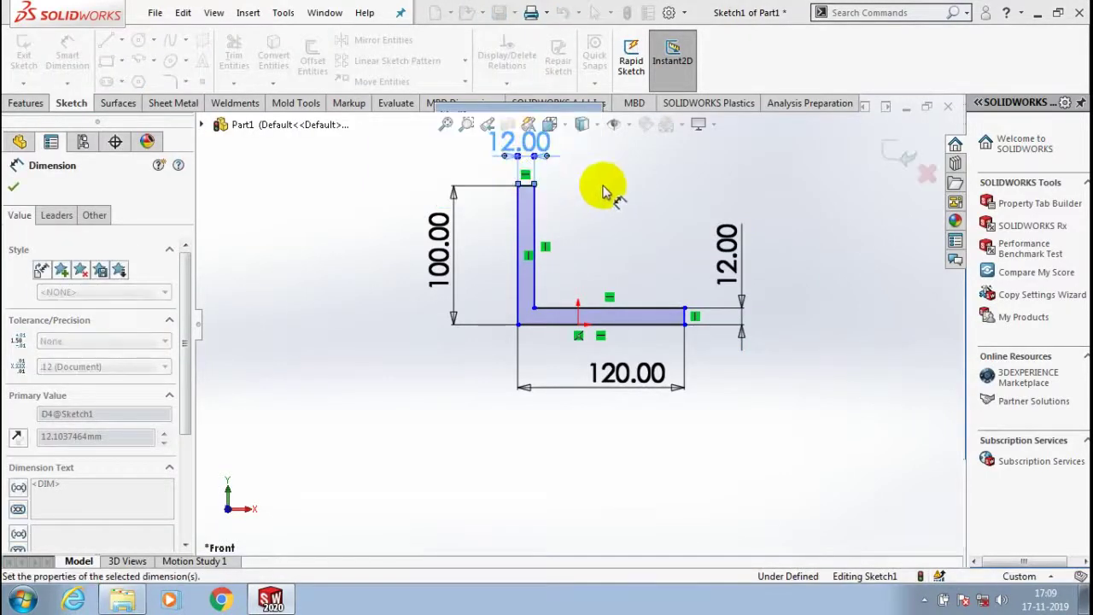
pyautogui.click(886, 152)
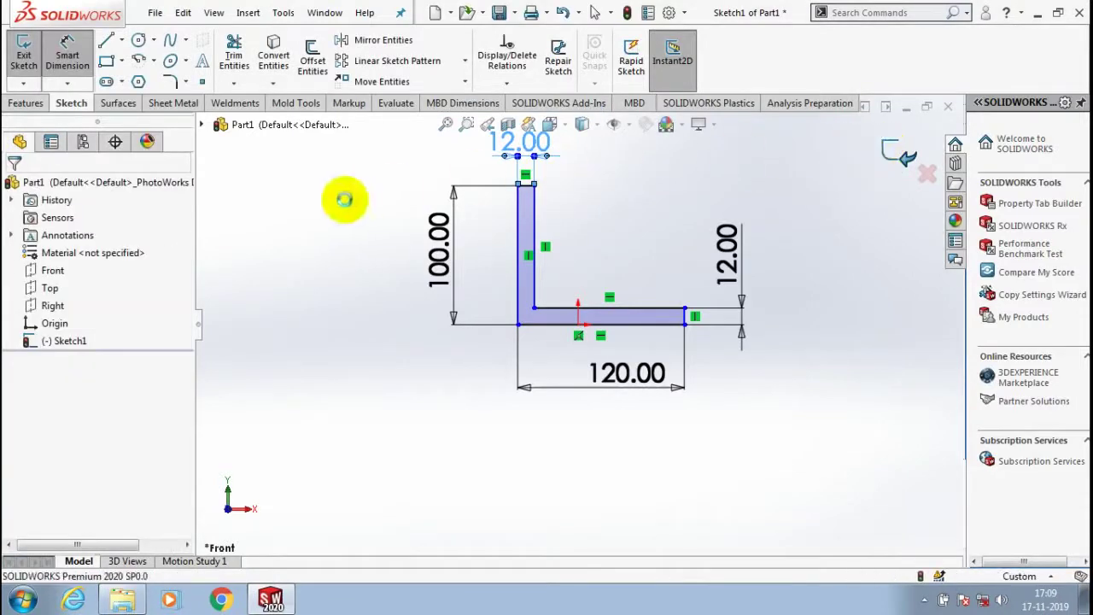
pyautogui.hotkey('ctrl', 'b')
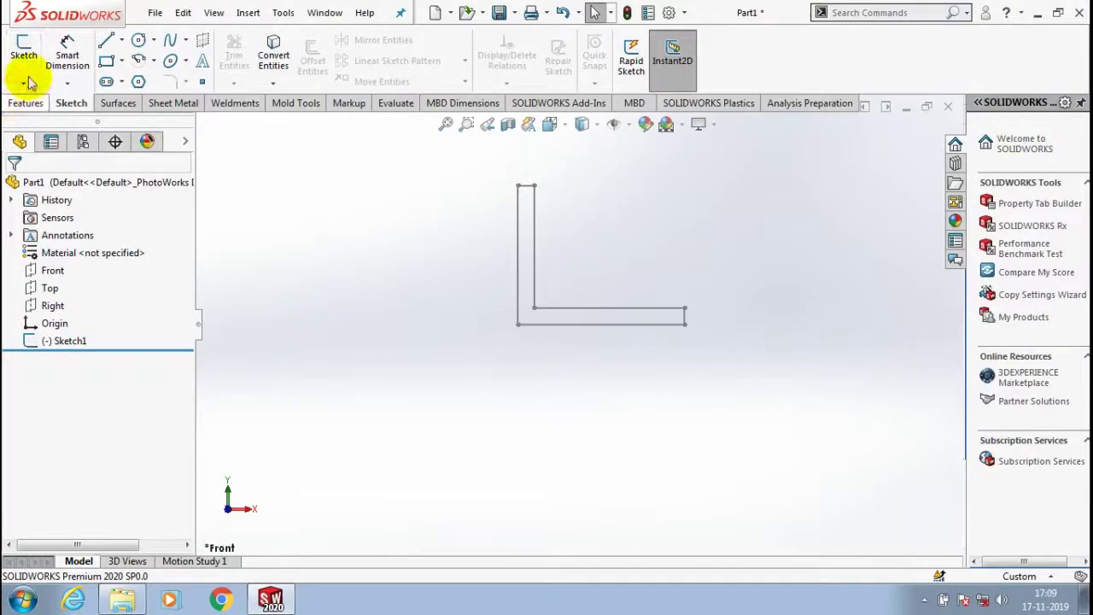
# - Extrude the L profile 100 mm with Mid Plane end condition into Boss-Extrude1
pyautogui.click(26, 103)
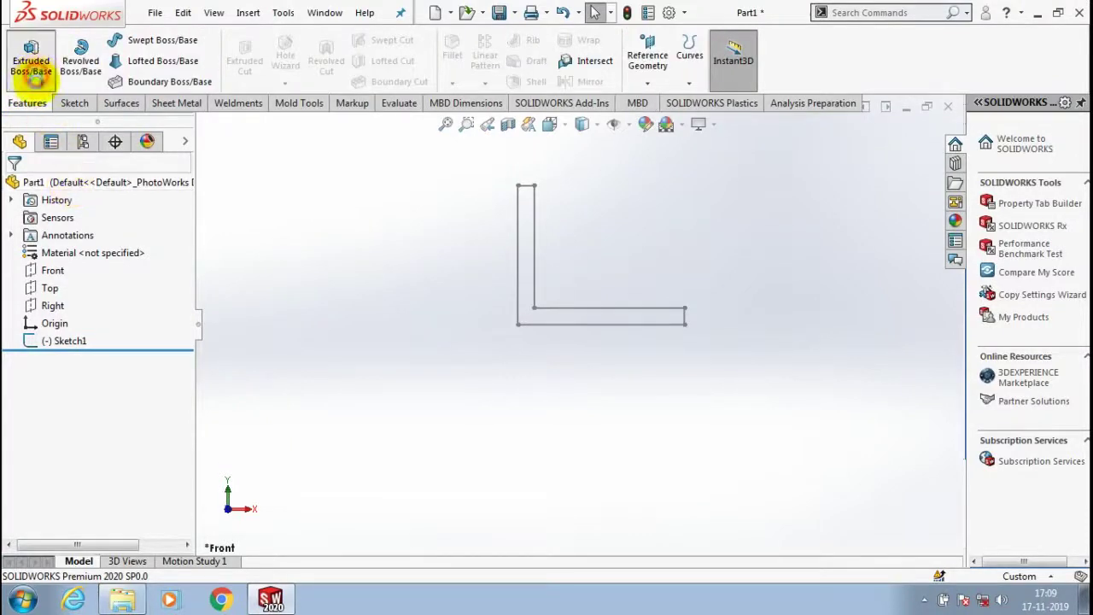
pyautogui.click(536, 258)
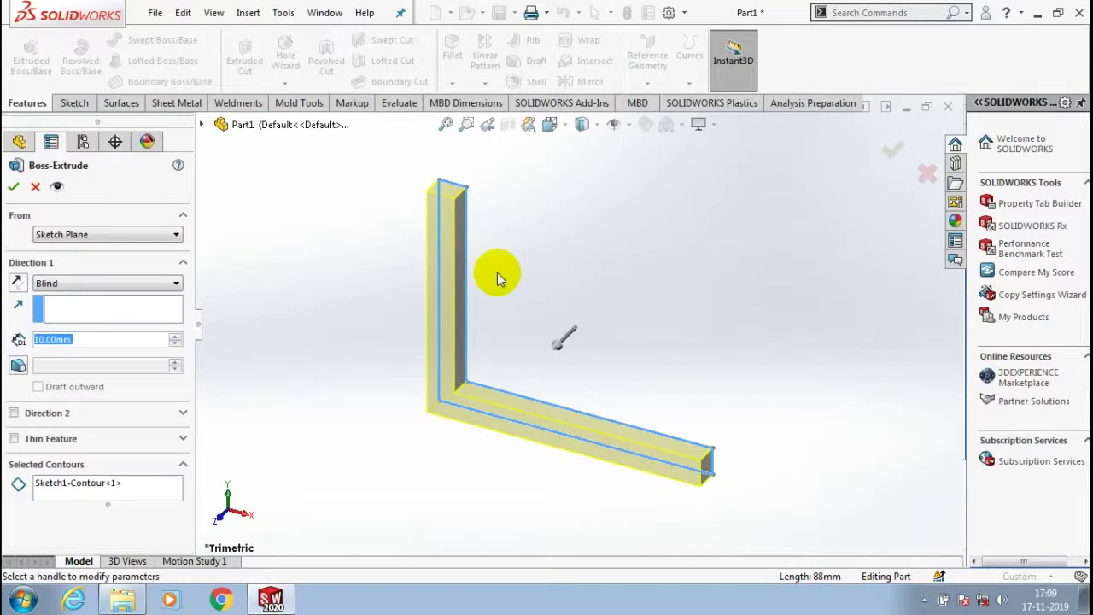
pyautogui.click(133, 284)
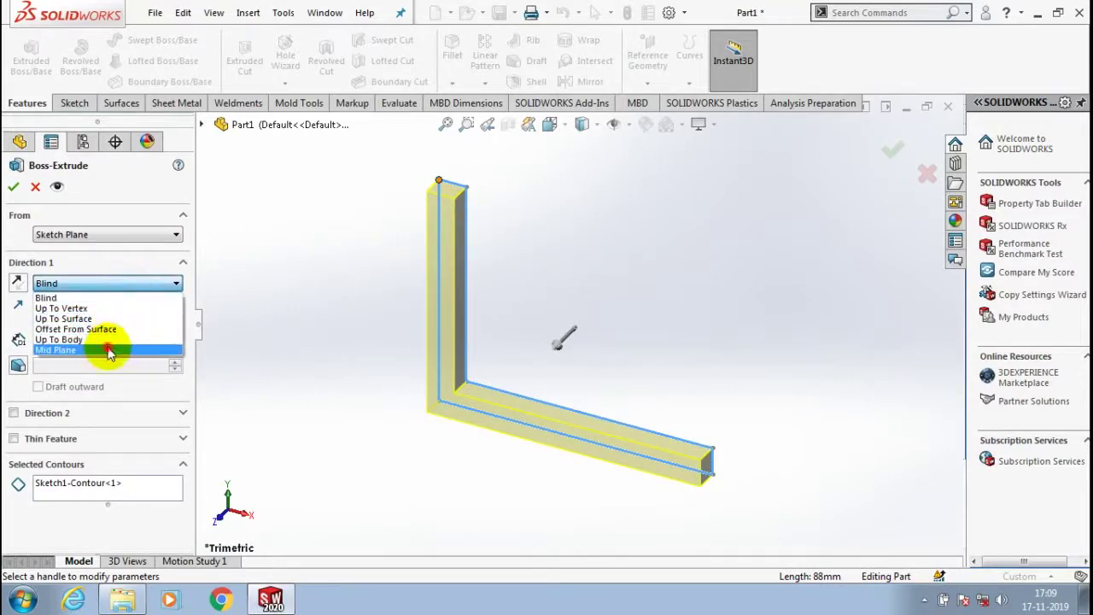
pyautogui.click(114, 350)
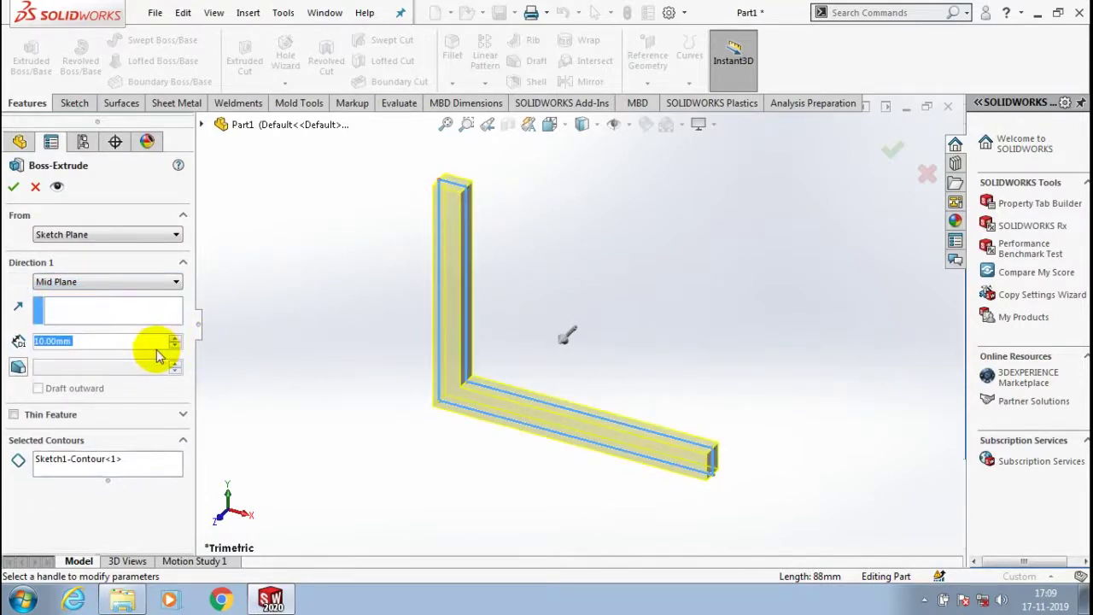
pyautogui.write('100')
pyautogui.press('Return')
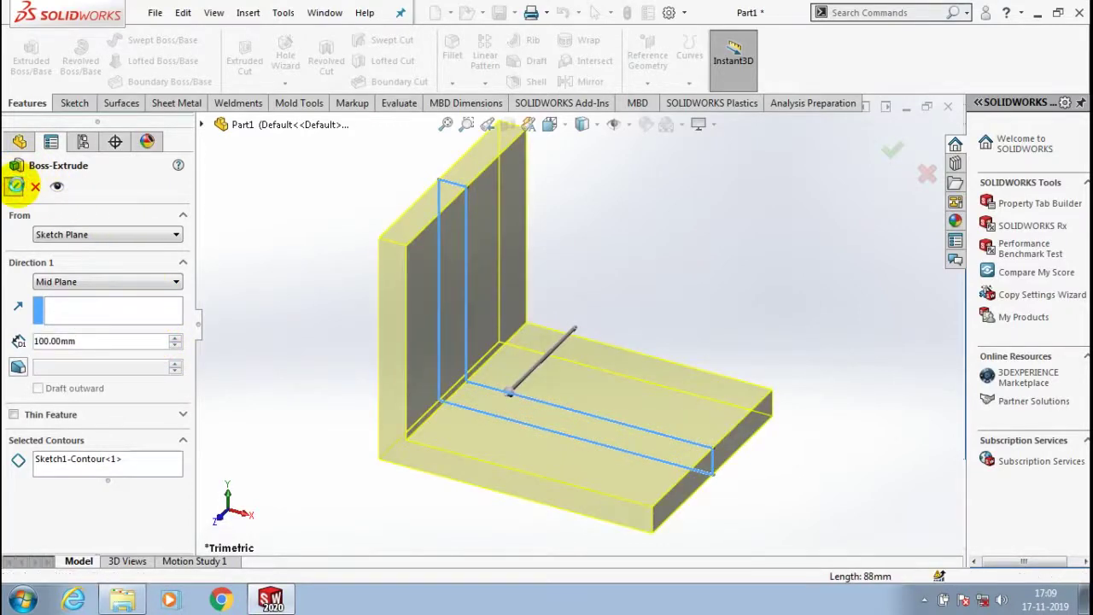
pyautogui.click(13, 186)
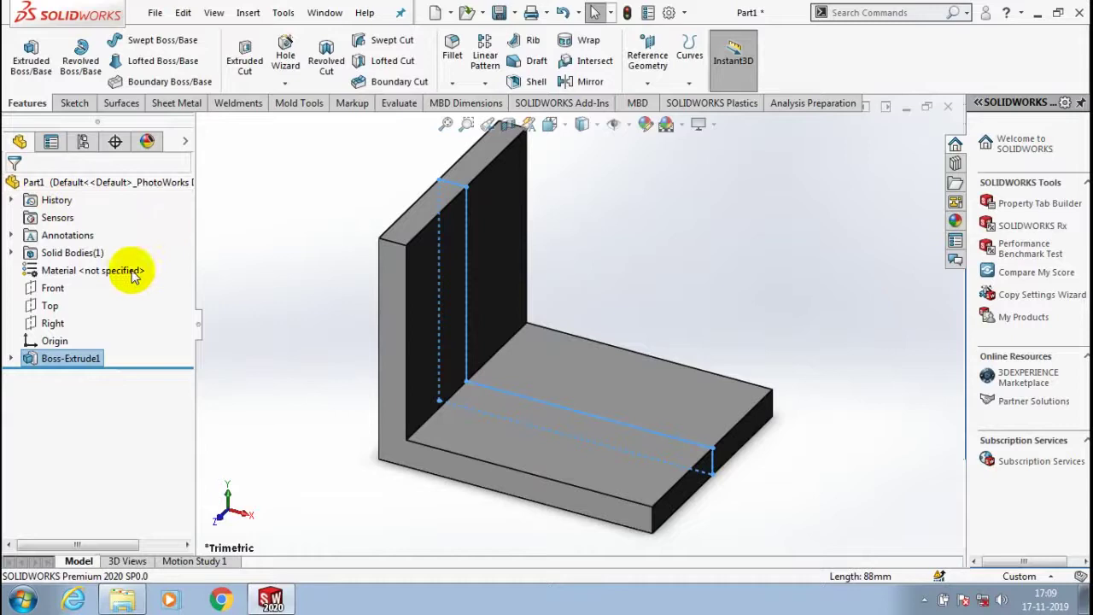
# - Reorient the view Normal To the Front plane
pyautogui.click(39, 288)
pyautogui.moveTo(293, 329); pyautogui.dragTo(220, 285, button='middle')
pyautogui.rightClick(63, 290)
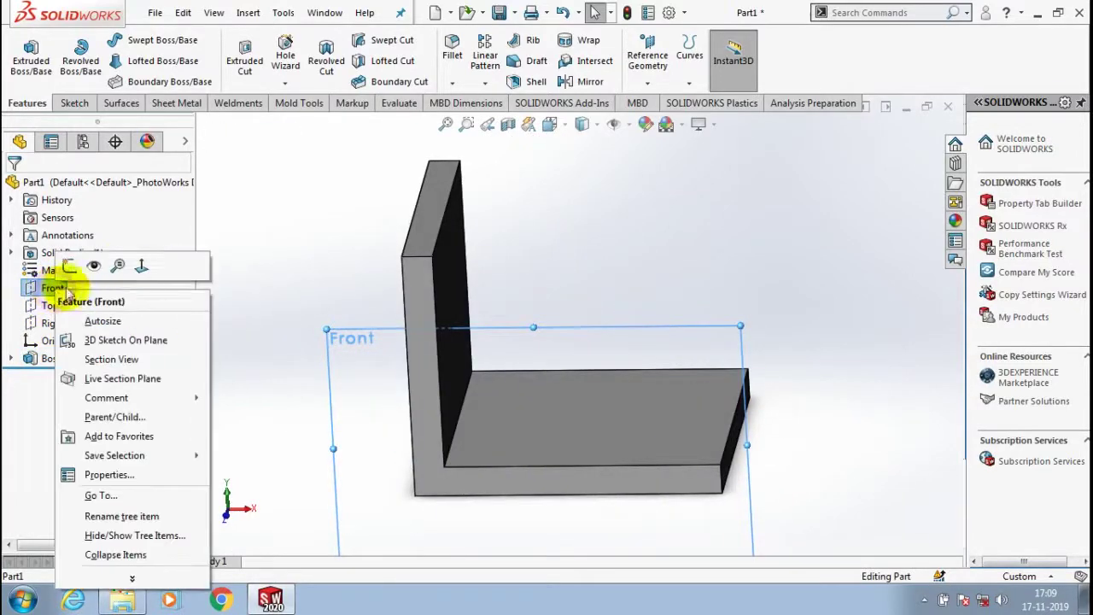
pyautogui.click(141, 265)
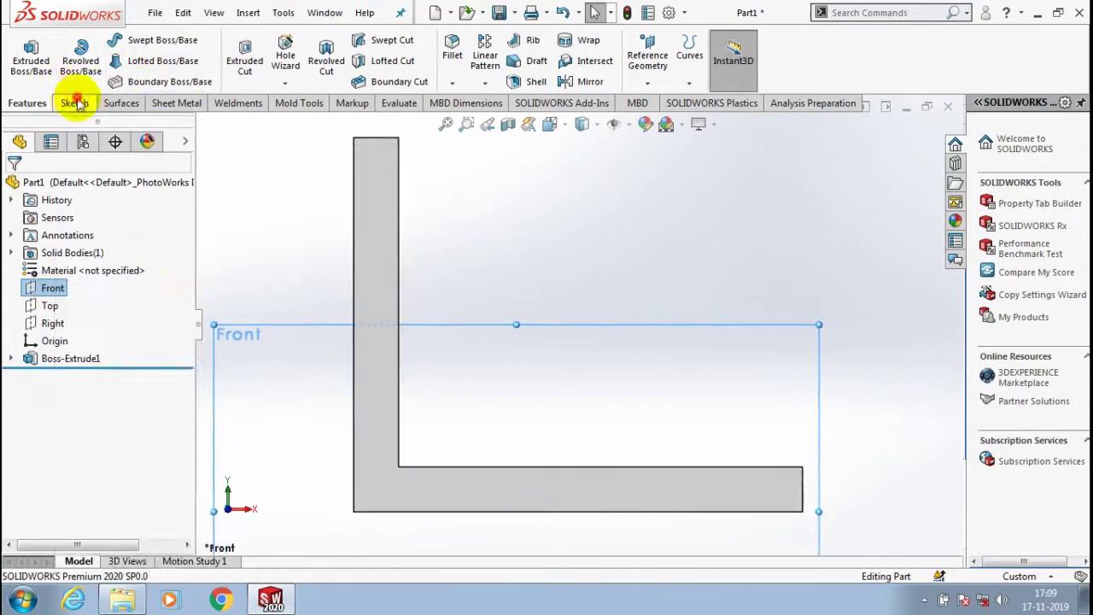
# - Sketch a diagonal line from the upright leg's top to the base leg's tip, then exit
pyautogui.click(74, 102)
pyautogui.click(105, 41)
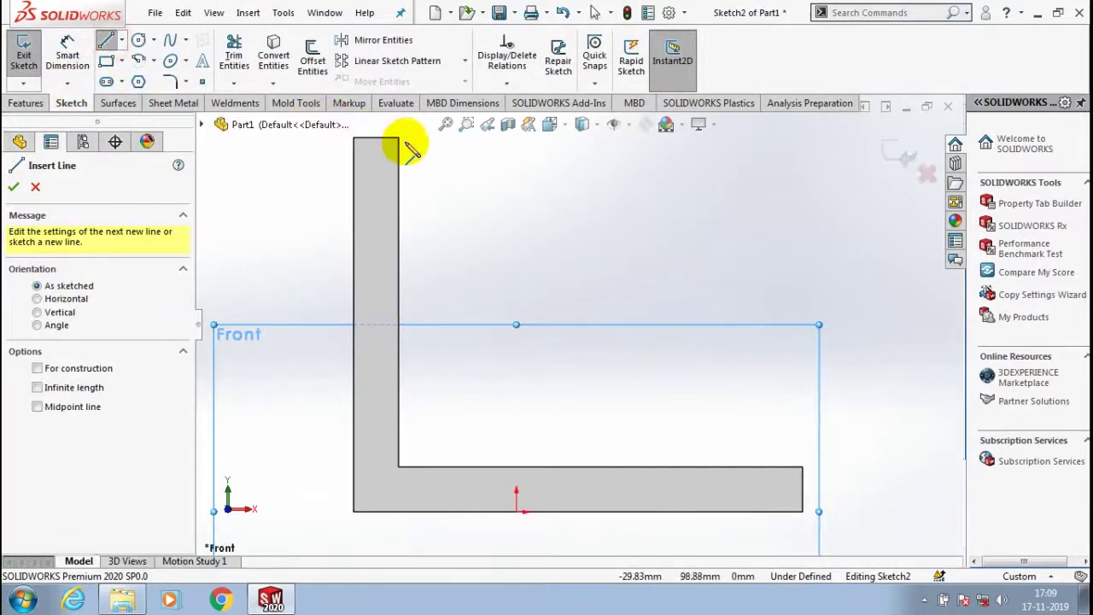
pyautogui.click(397, 138)
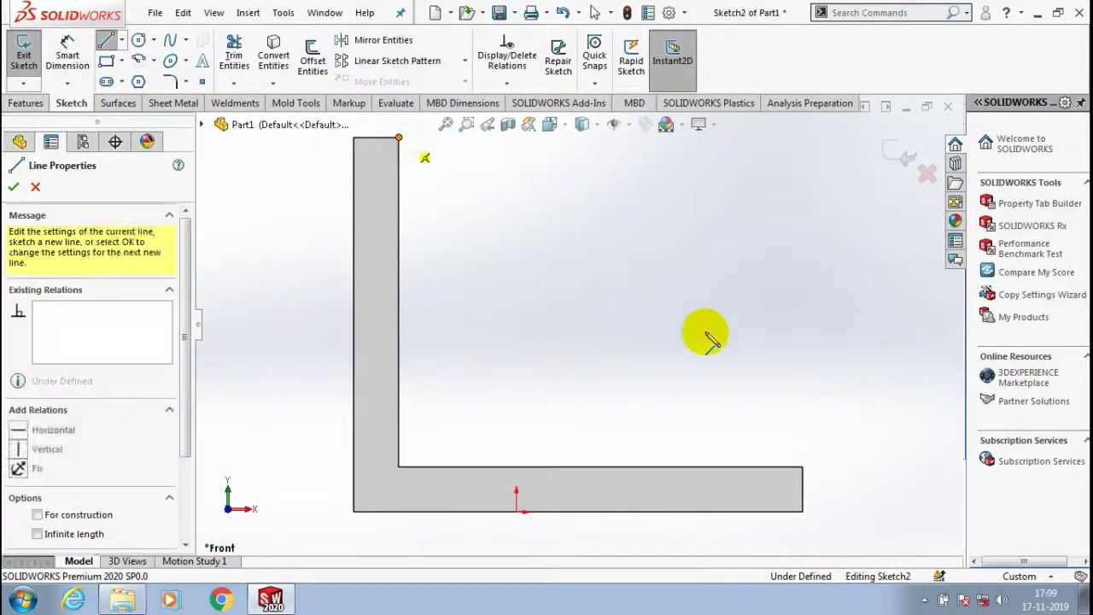
pyautogui.click(801, 468)
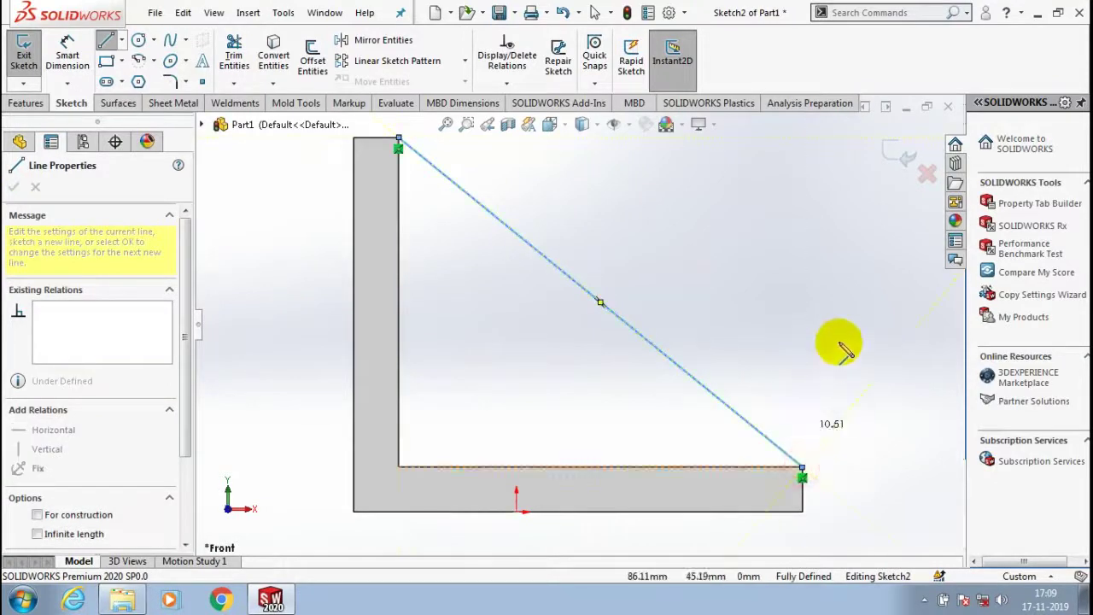
pyautogui.press('Escape')
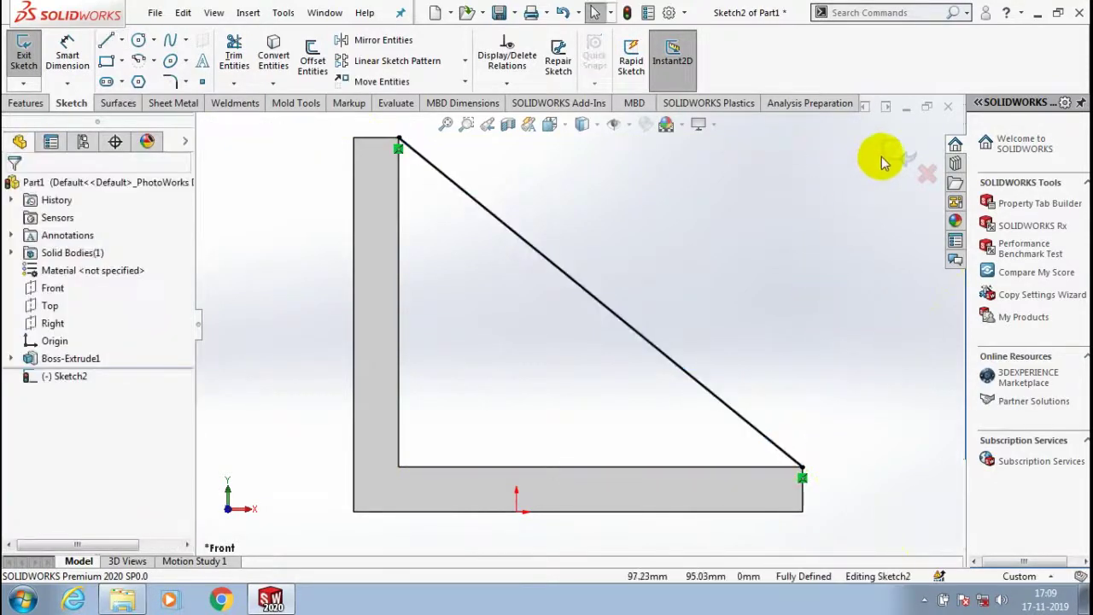
pyautogui.click(896, 155)
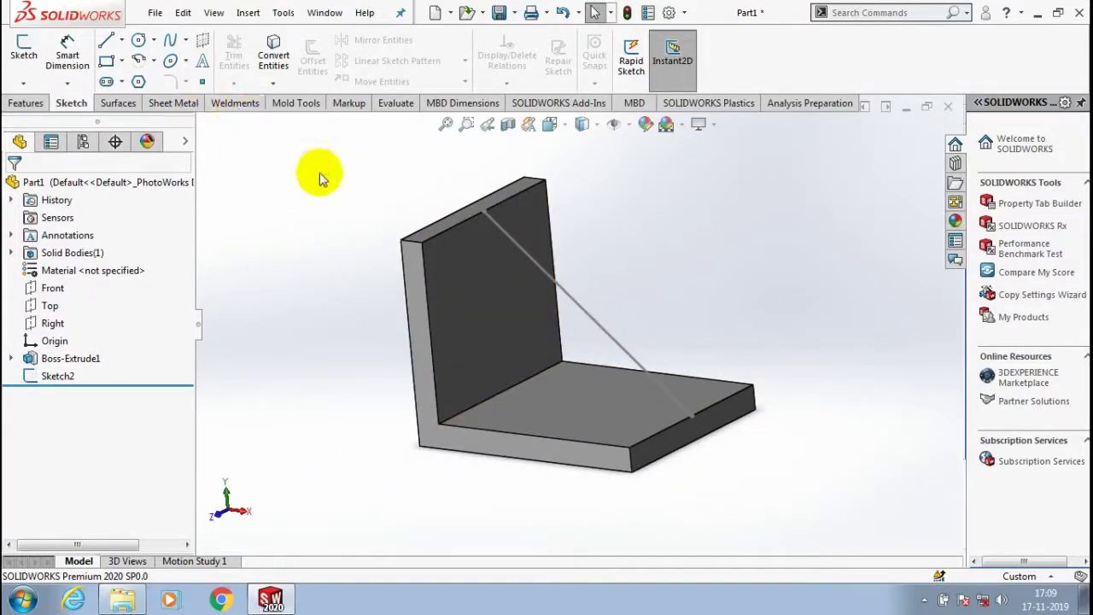
# - Create an 8 mm thick rib from the diagonal Sketch2 line
pyautogui.click(26, 103)
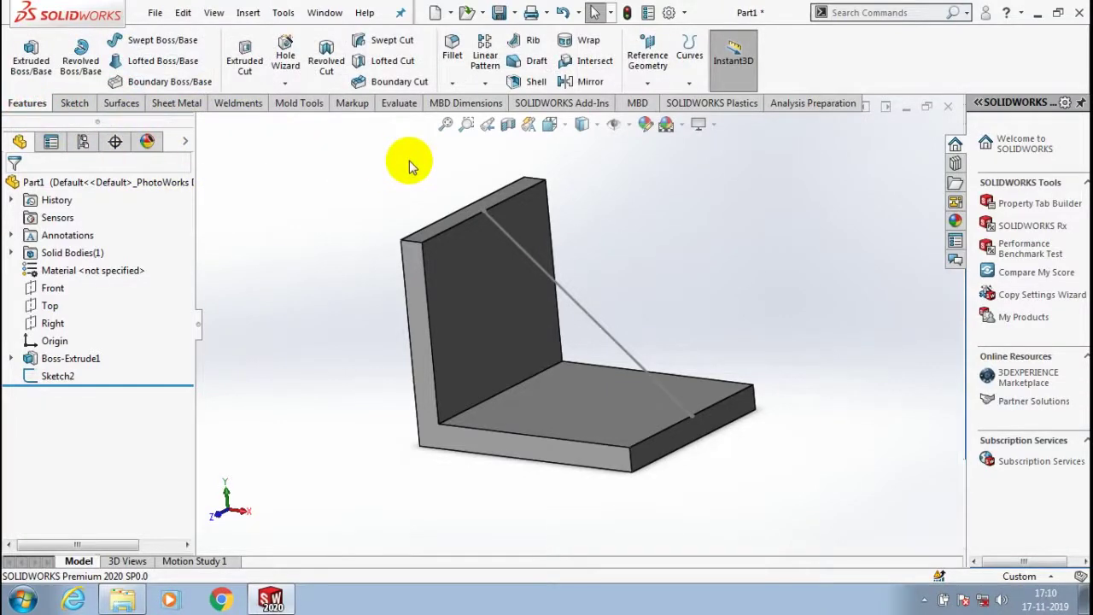
pyautogui.click(523, 44)
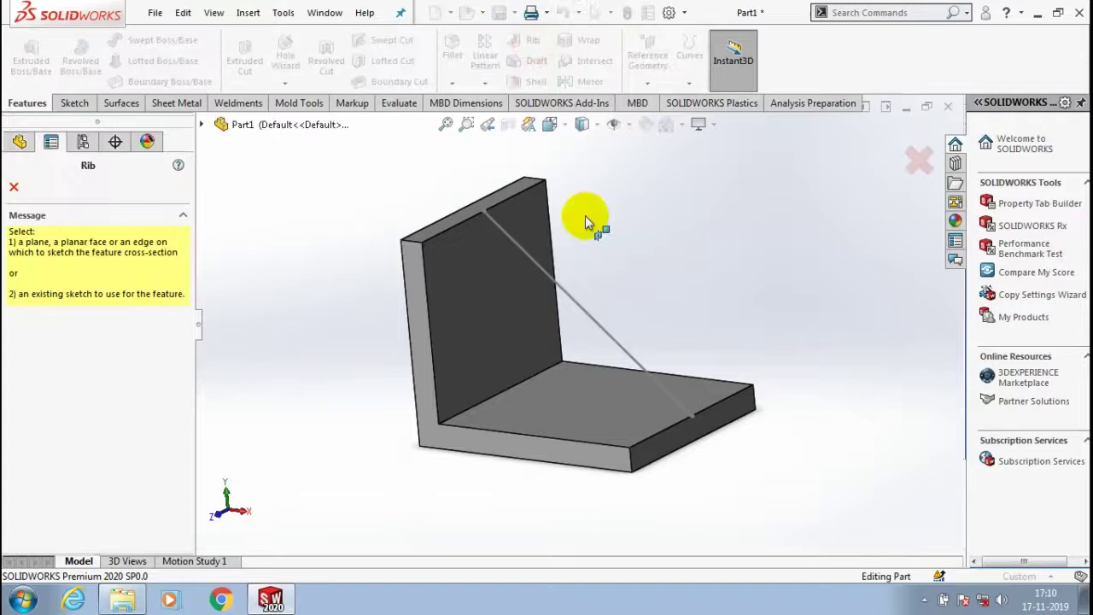
pyautogui.click(583, 313)
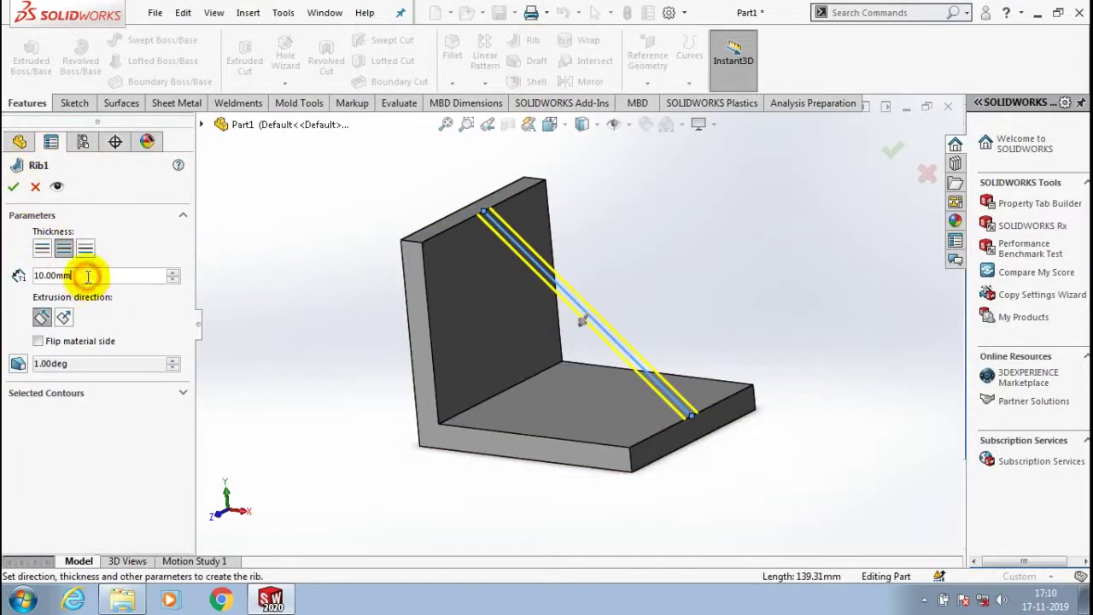
pyautogui.write('6')
pyautogui.press('Return')
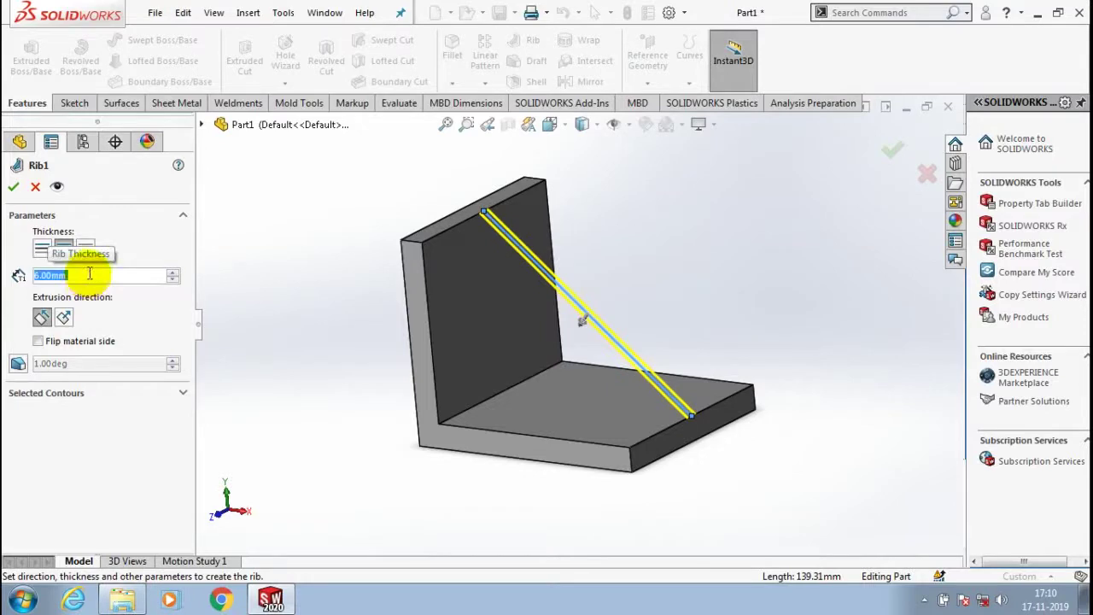
pyautogui.write('8')
pyautogui.press('Return')
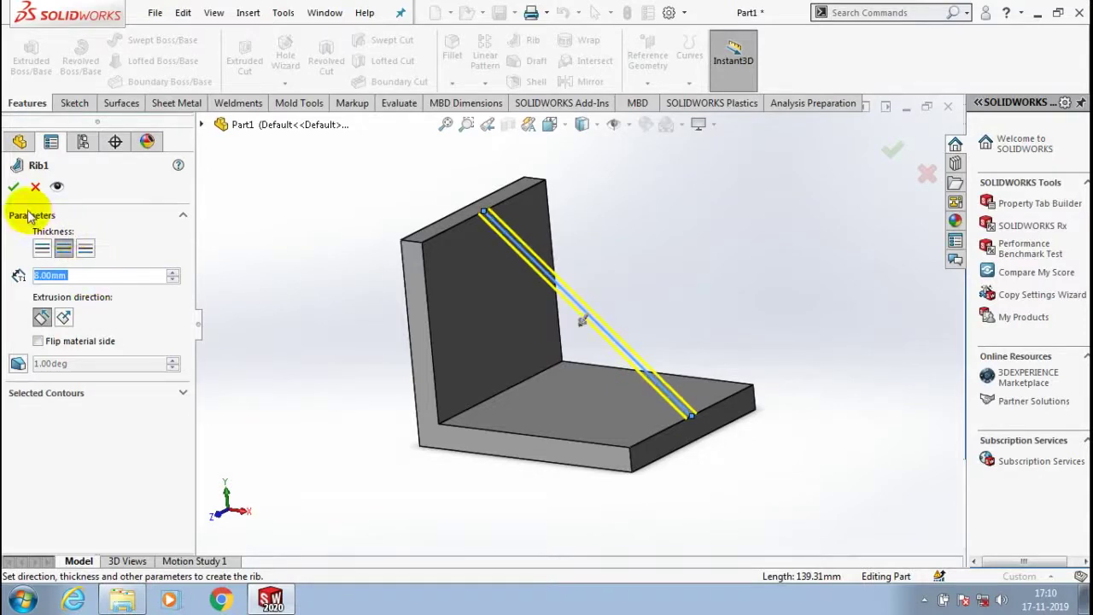
pyautogui.click(13, 187)
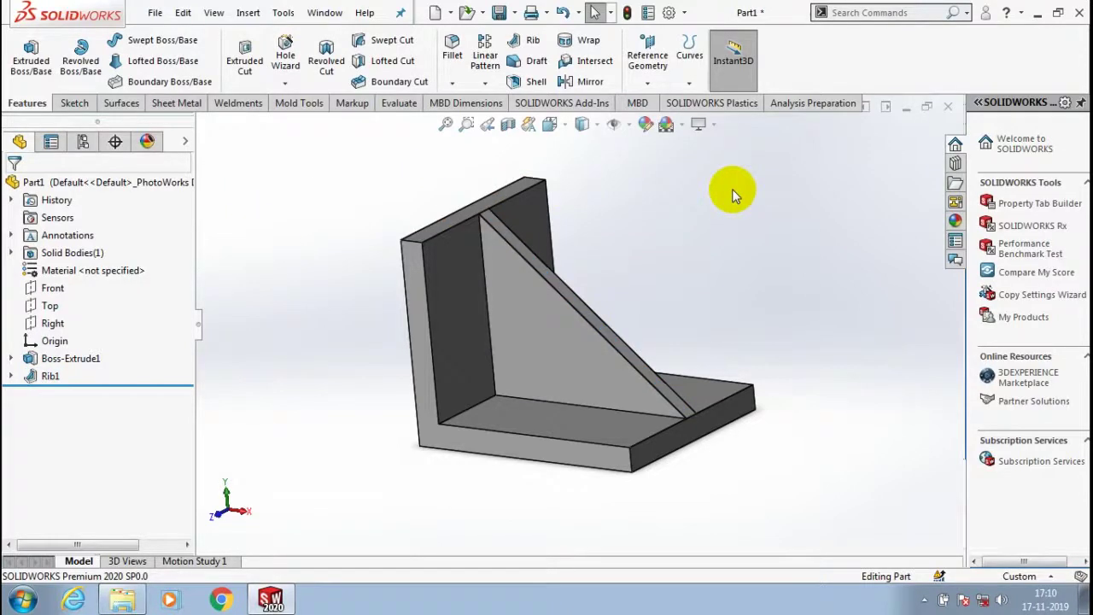
# - Load the SOLIDWORKS Simulation add-in and create a new Static study, Static 1
pyautogui.click(562, 103)
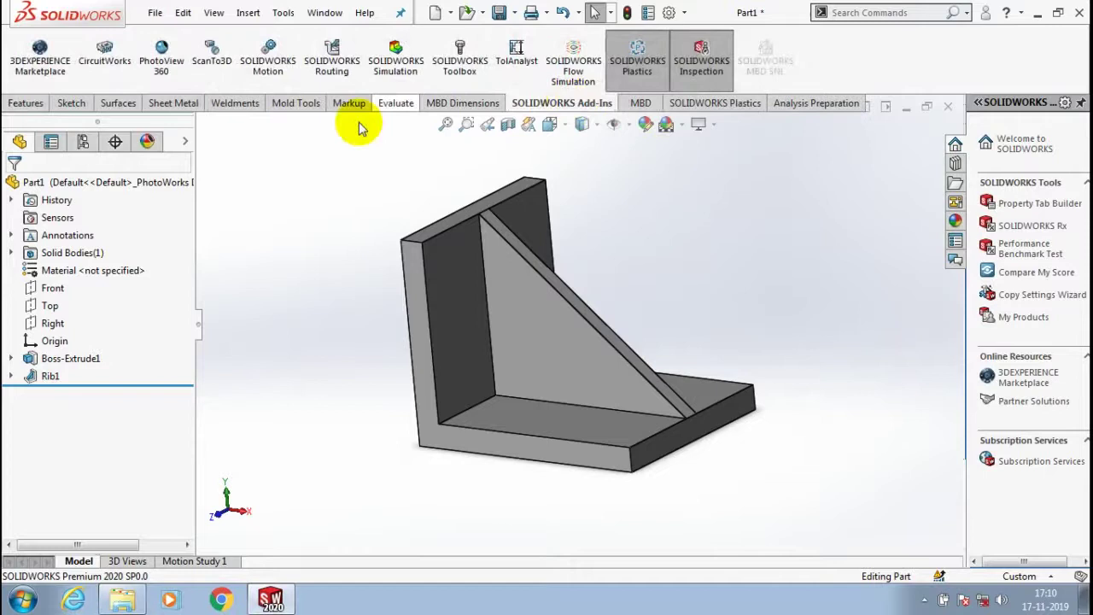
pyautogui.click(396, 55)
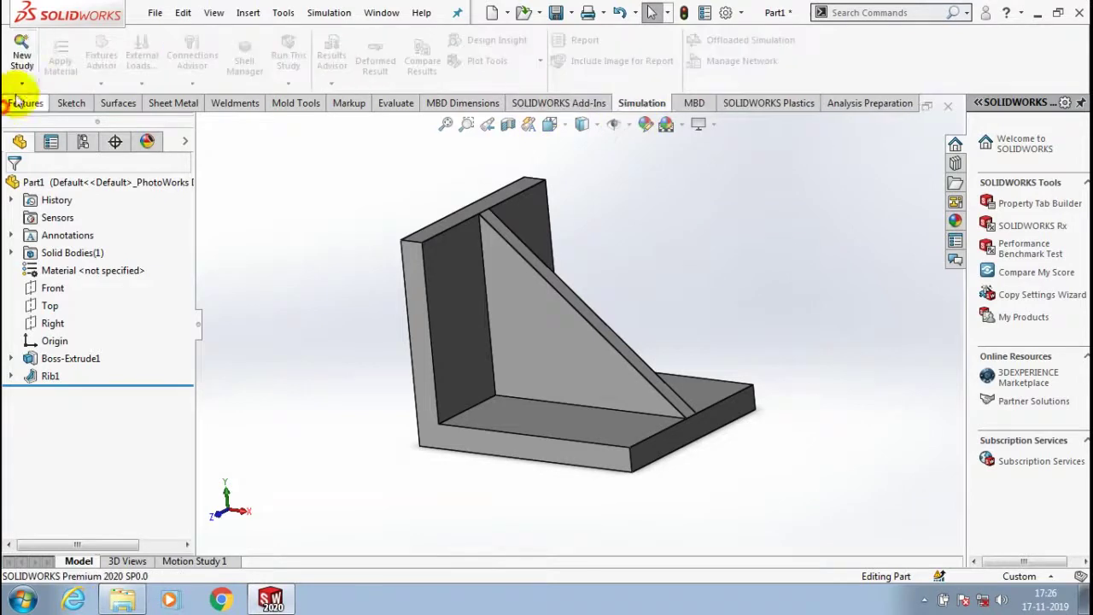
pyautogui.click(22, 85)
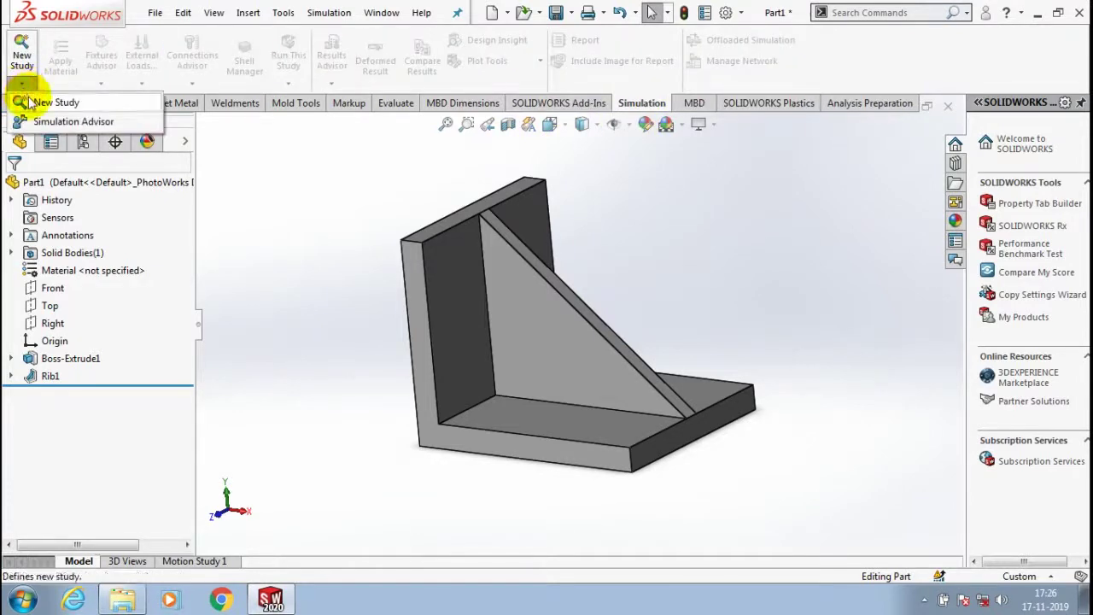
pyautogui.click(29, 102)
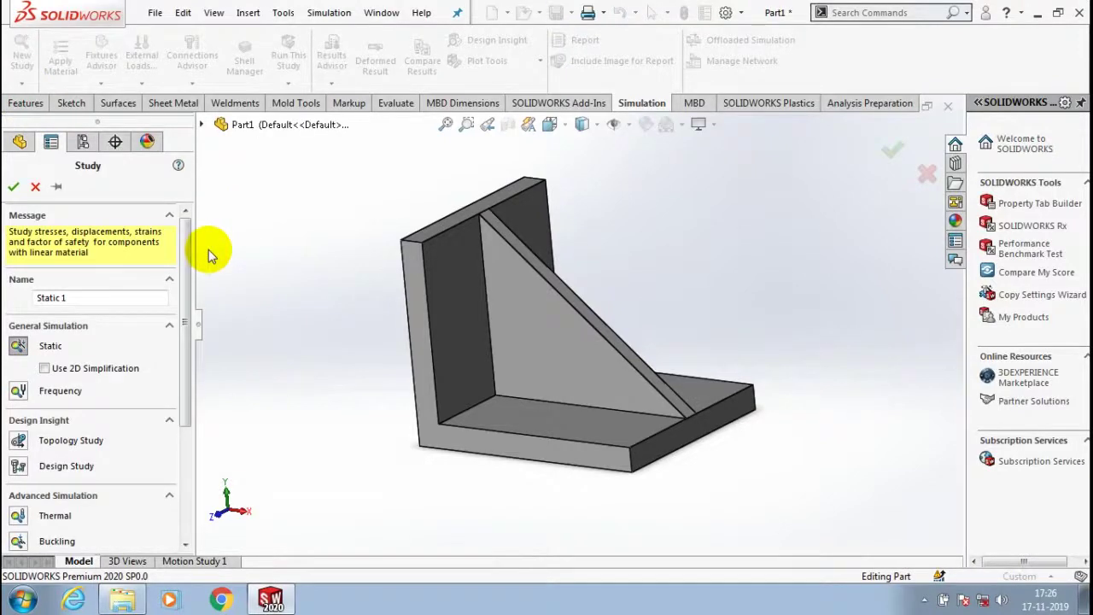
pyautogui.scroll(-2, 170, 265)
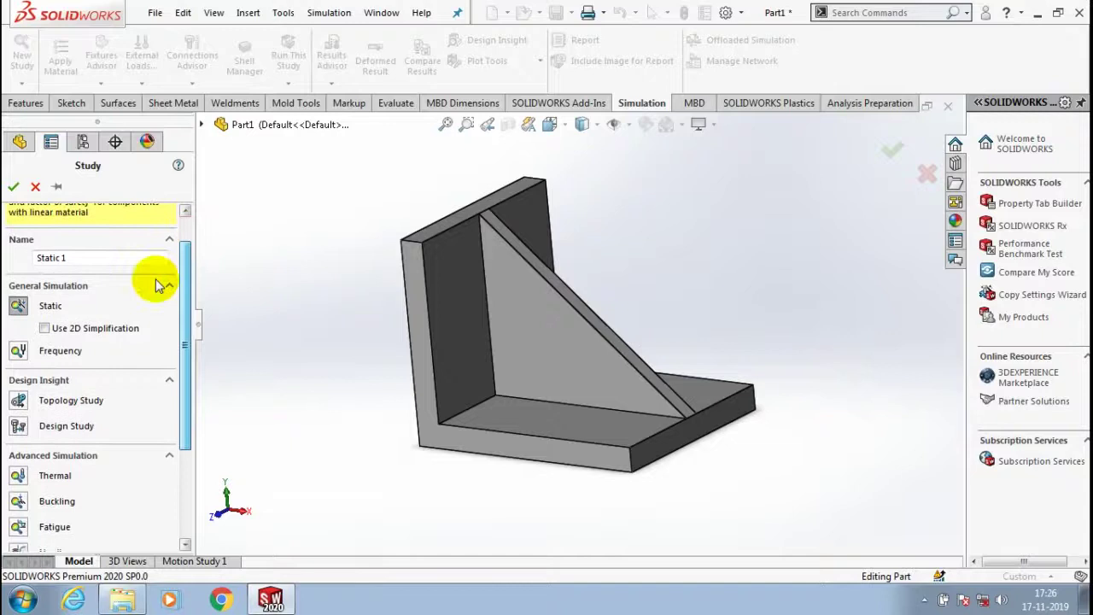
pyautogui.click(48, 299)
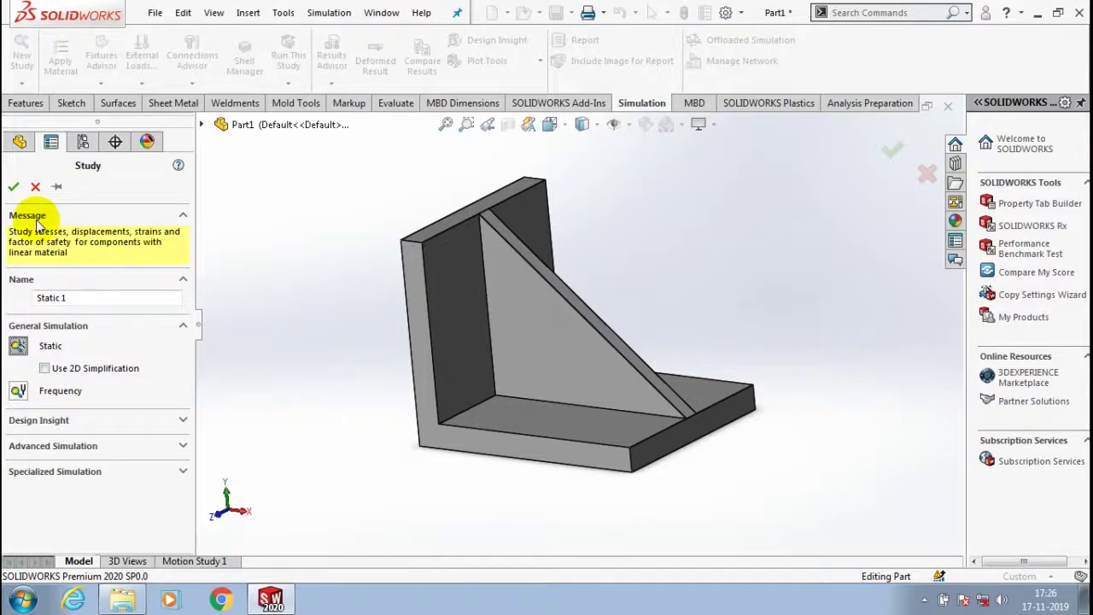
pyautogui.click(14, 186)
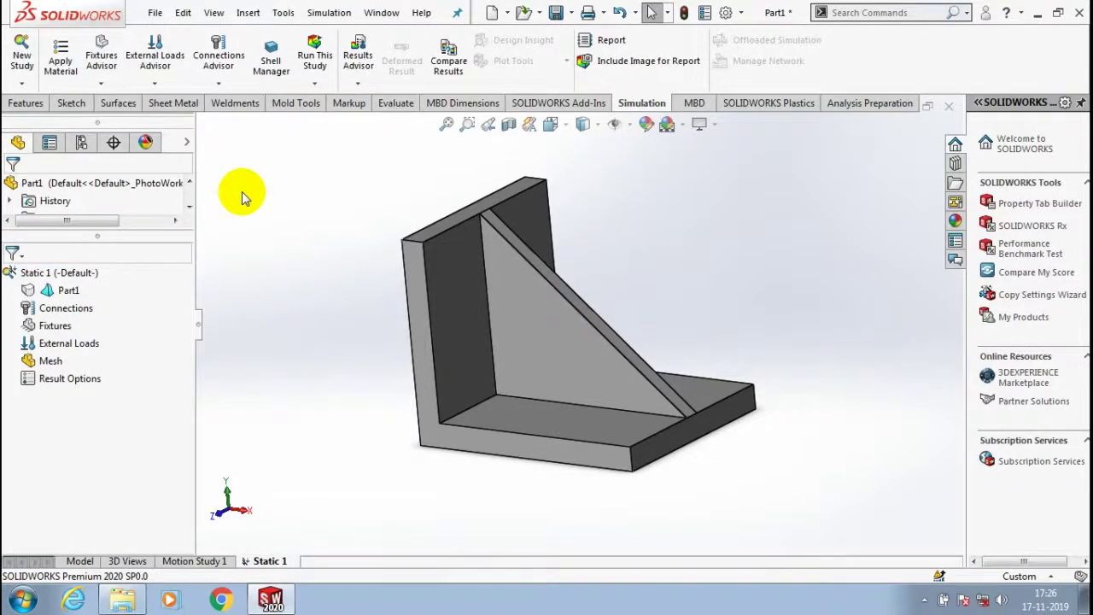
# - Apply Alloy Steel (SS) as the material for Part1 in Static 1
pyautogui.click(38, 290)
pyautogui.rightClick(38, 290)
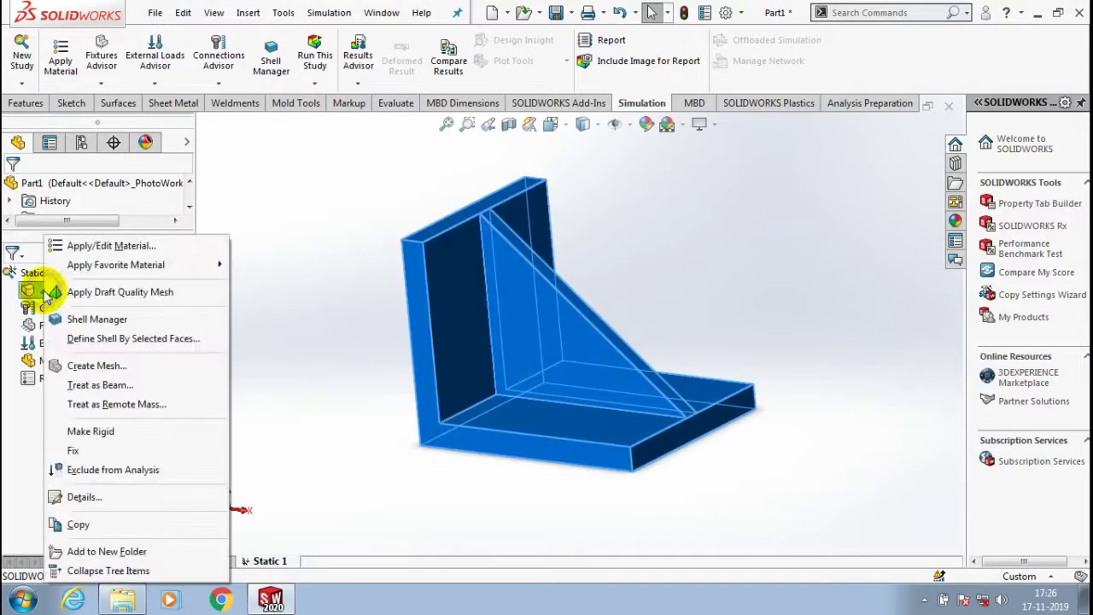
pyautogui.click(111, 246)
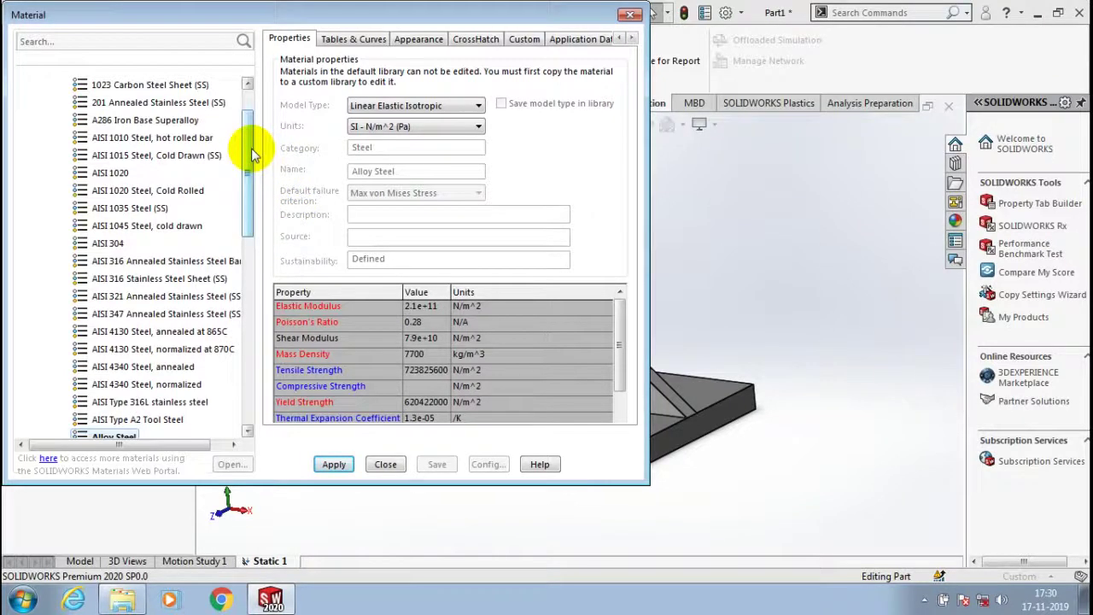
pyautogui.moveTo(250, 152); pyautogui.dragTo(260, 175)
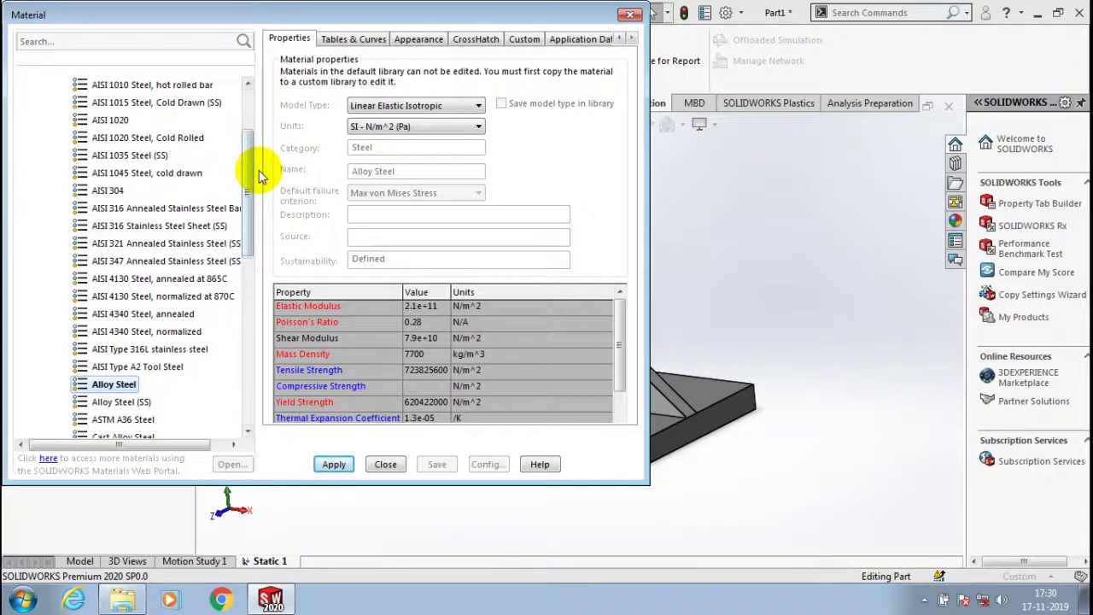
pyautogui.click(153, 402)
pyautogui.click(333, 467)
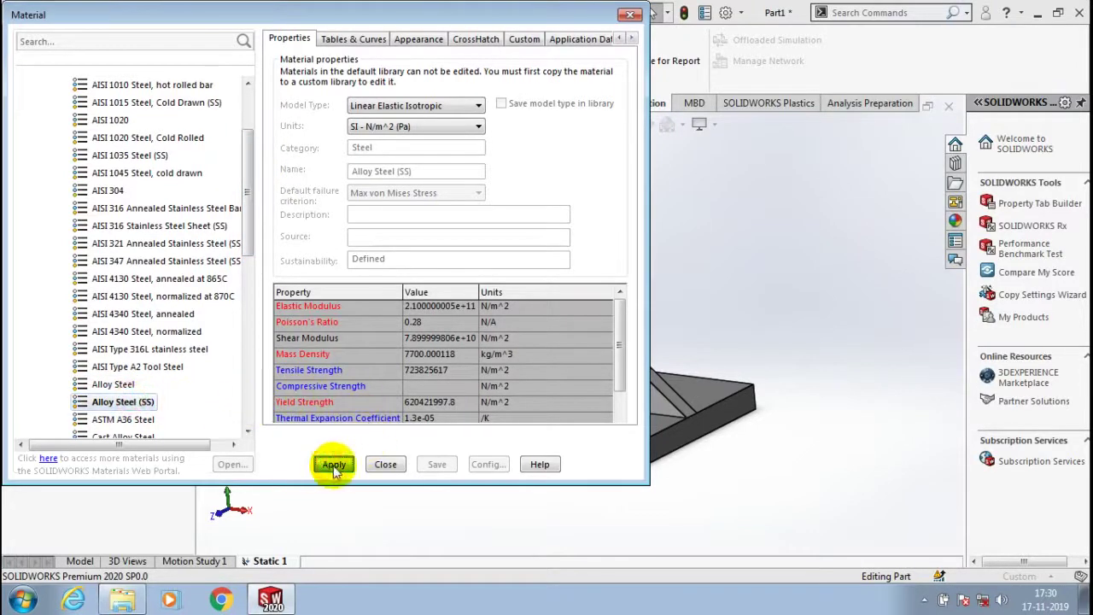
pyautogui.click(384, 466)
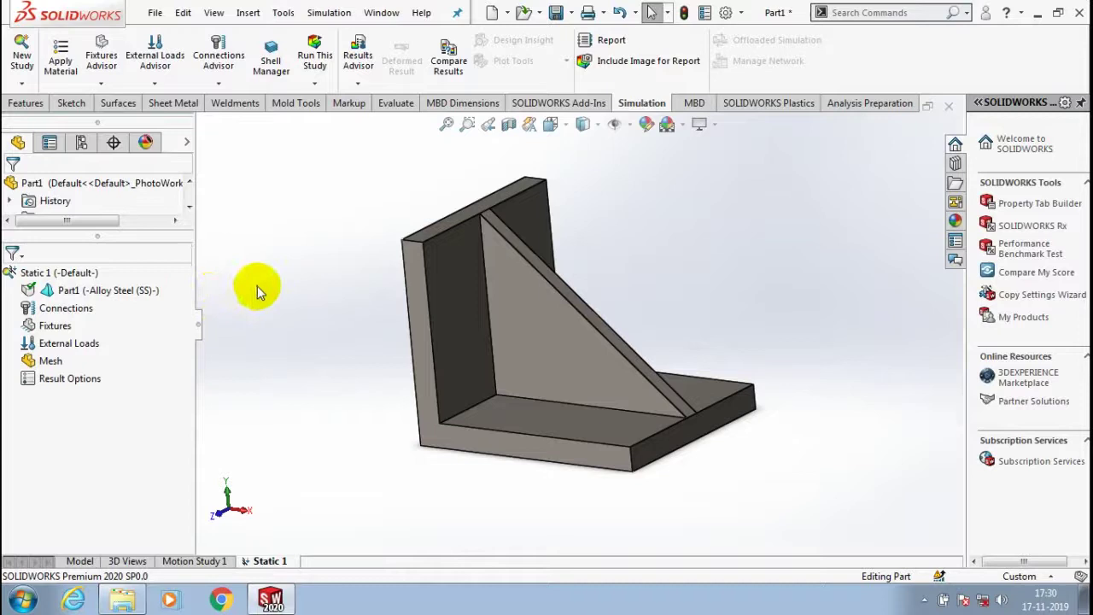
# - Add a Fixed Geometry fixture, Fixed-1, on the upright plate's back face
pyautogui.click(55, 327)
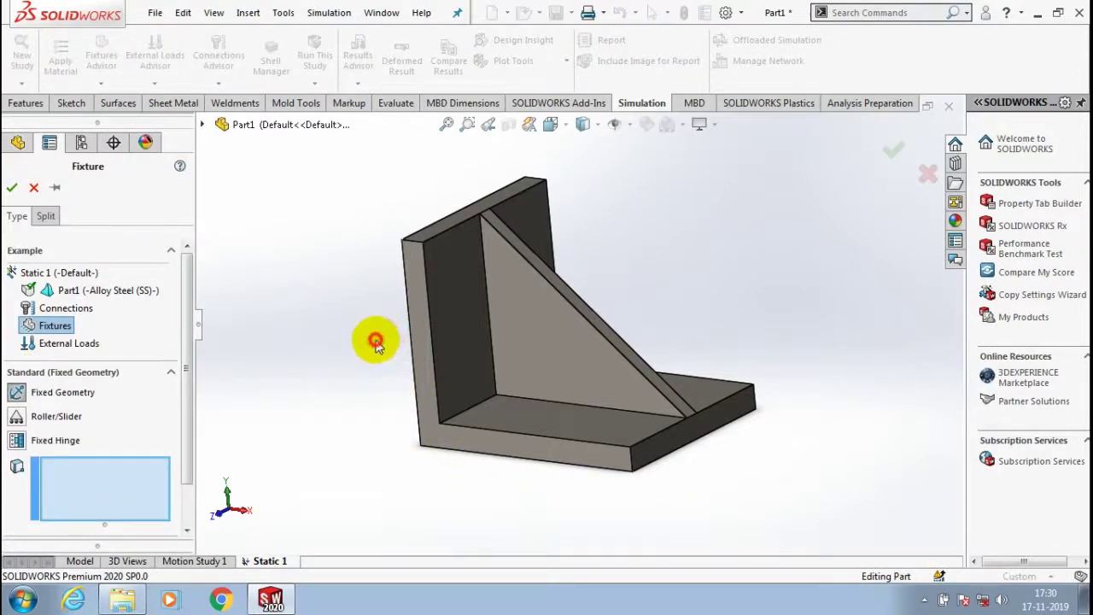
pyautogui.moveTo(427, 343); pyautogui.dragTo(415, 317, button='middle')
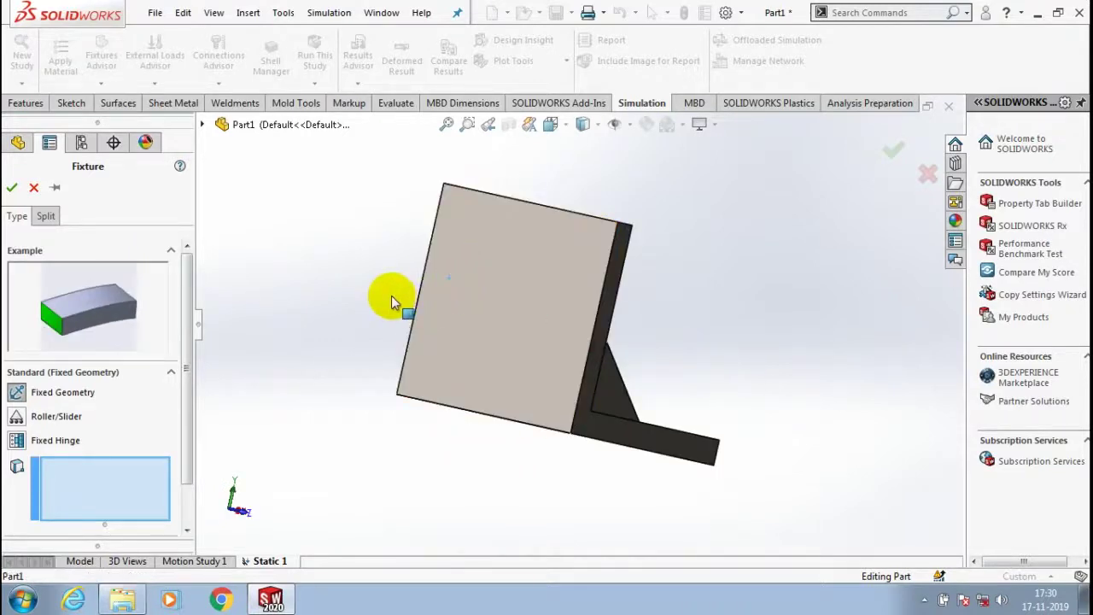
pyautogui.click(357, 309)
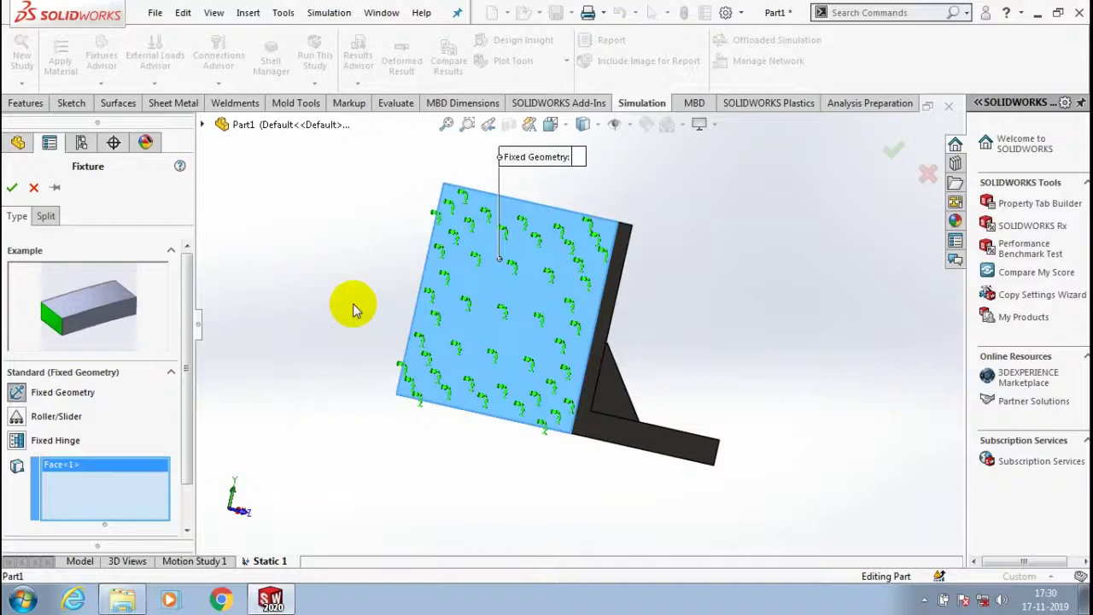
pyautogui.click(12, 187)
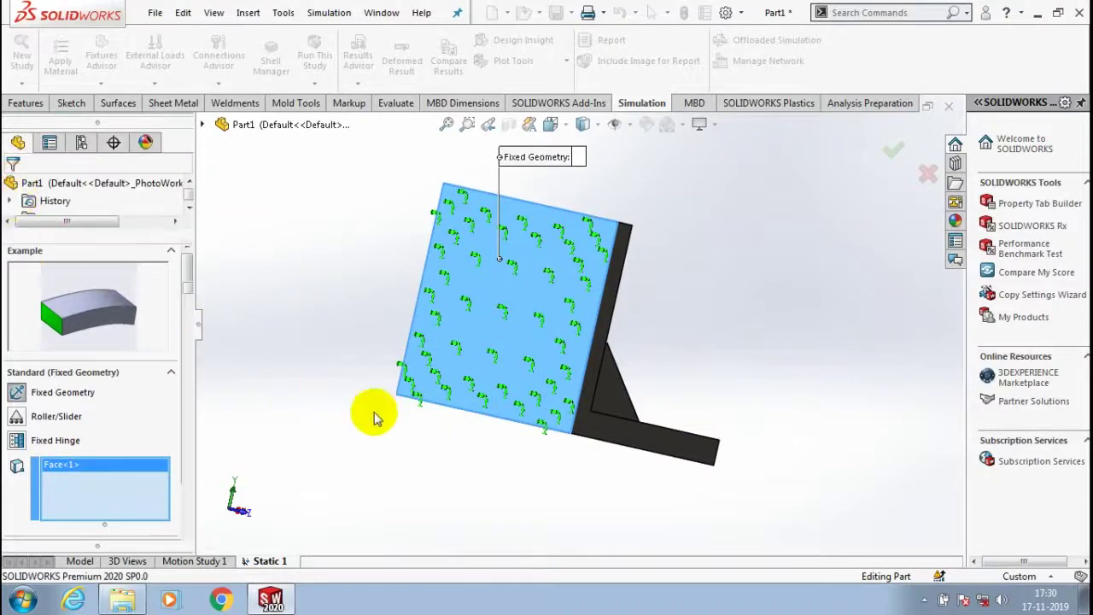
pyautogui.moveTo(395, 403); pyautogui.dragTo(519, 366, button='middle')
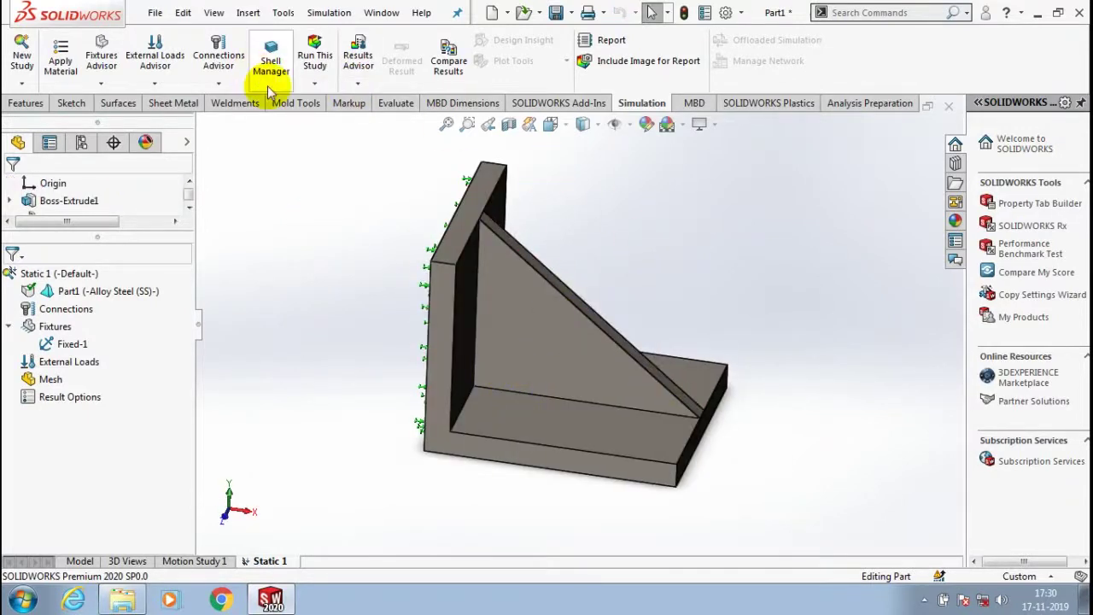
# - Apply a 100 N normal force, Force-1, to both base-leg top faces beside the rib
pyautogui.click(155, 83)
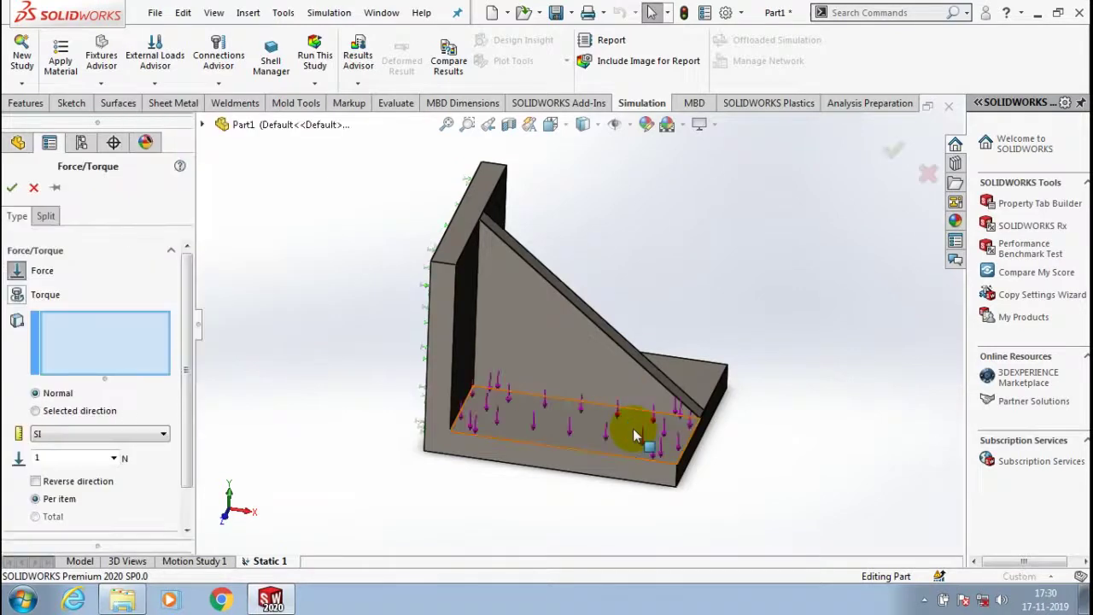
pyautogui.click(633, 429)
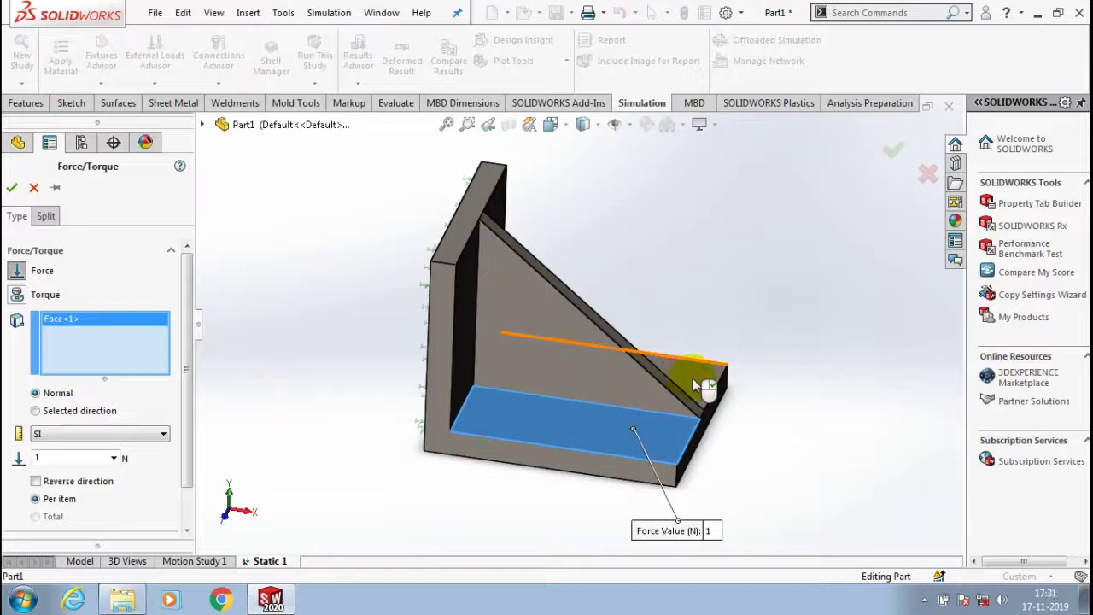
pyautogui.moveTo(693, 379); pyautogui.dragTo(695, 384, button='middle')
pyautogui.click(695, 384)
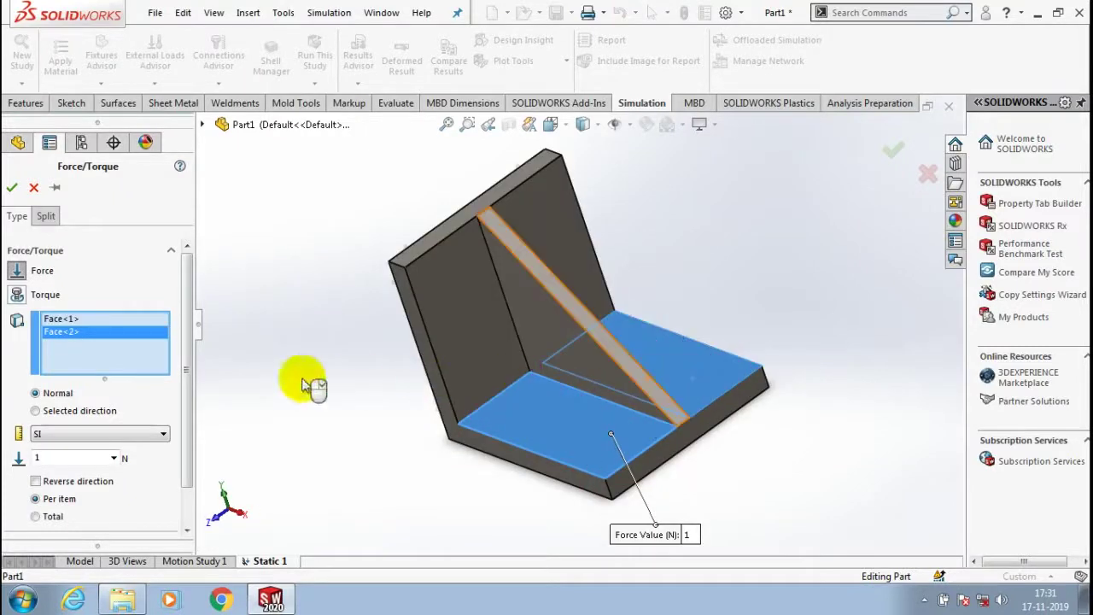
pyautogui.click(85, 459)
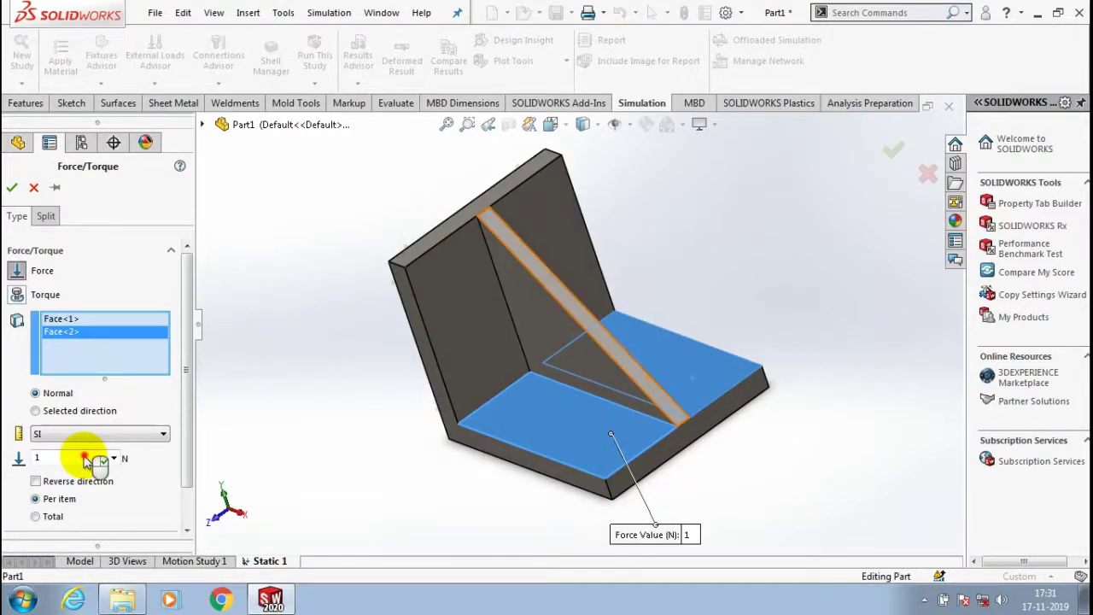
pyautogui.scroll(-1, 66, 452)
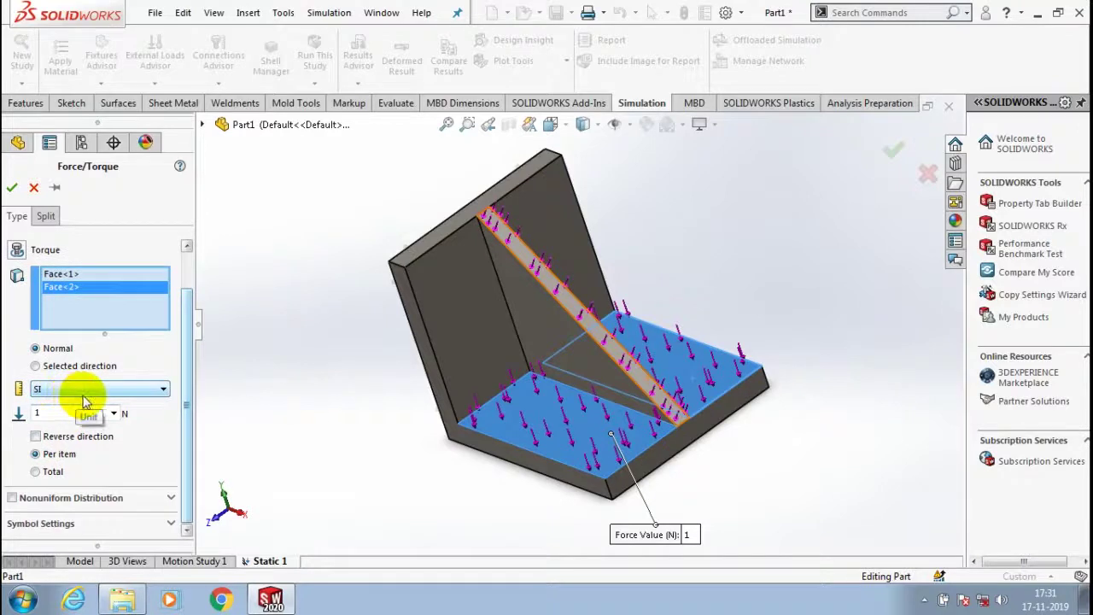
pyautogui.doubleClick(56, 414)
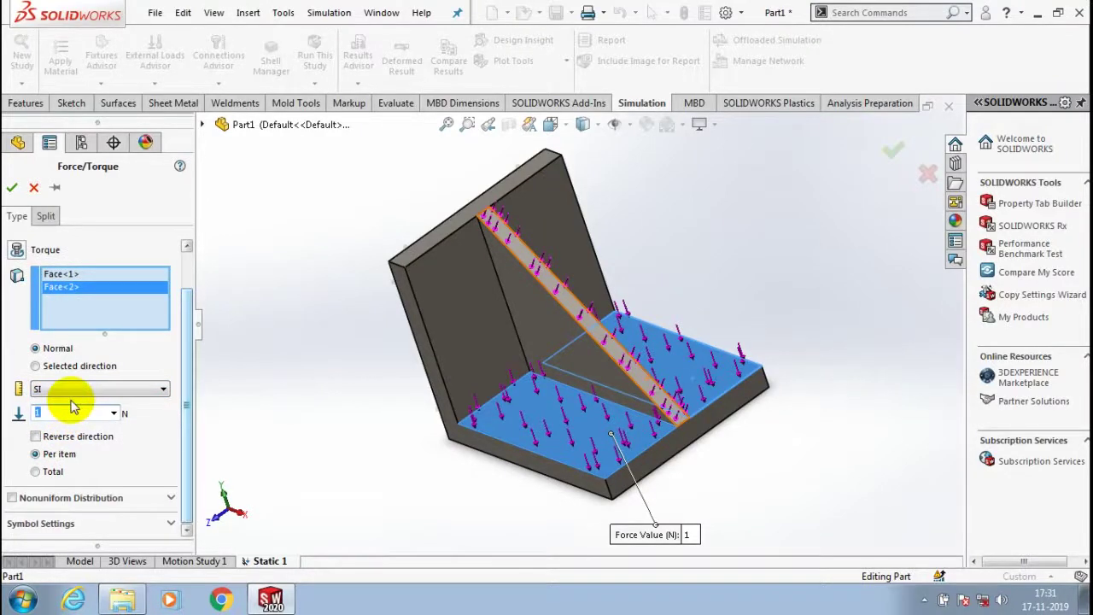
pyautogui.write('100')
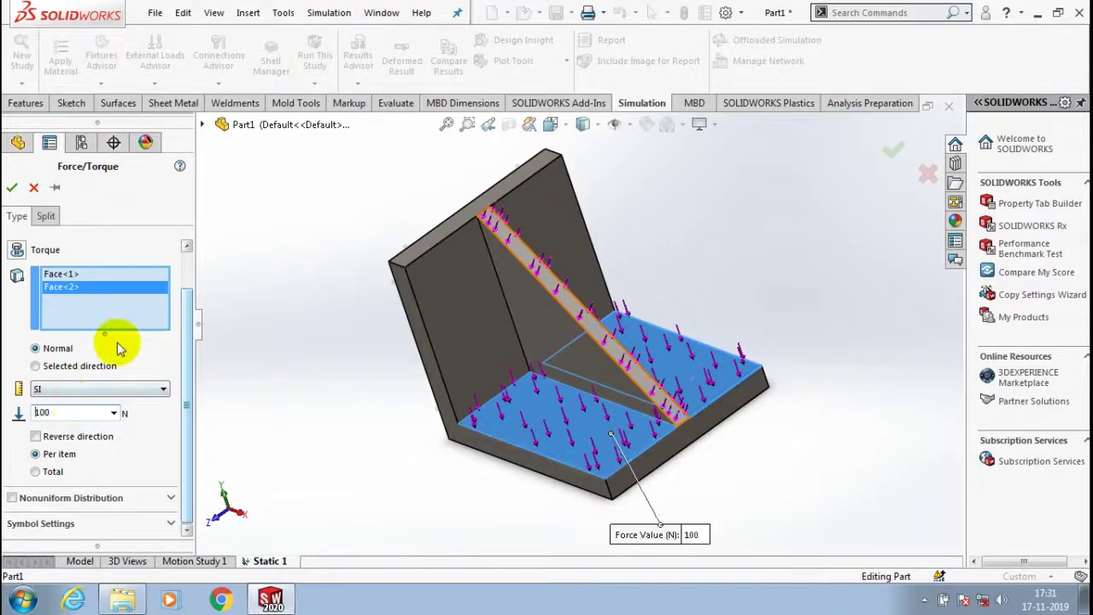
pyautogui.click(18, 142)
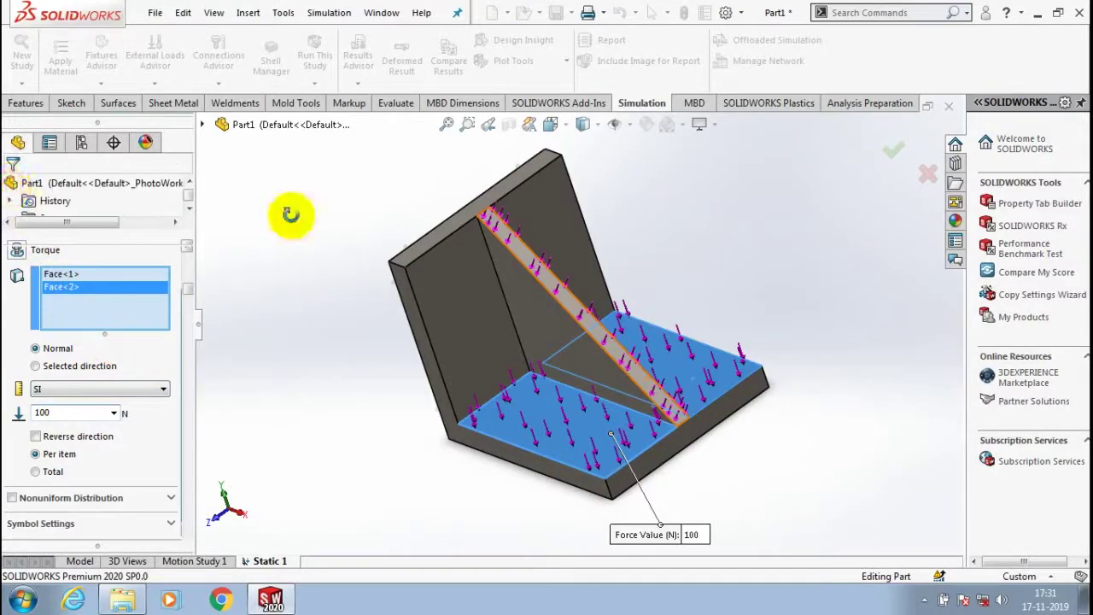
pyautogui.press('Up')
pyautogui.press('Up')
pyautogui.press('Up')
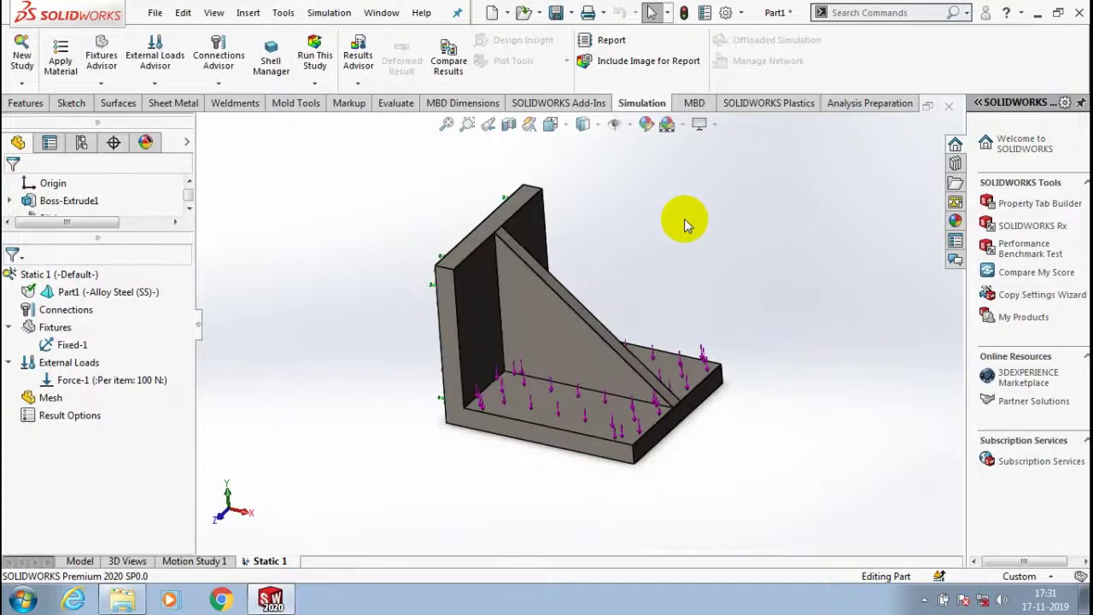
# - Create the bracket's mesh using the default mesh settings
pyautogui.rightClick(44, 399)
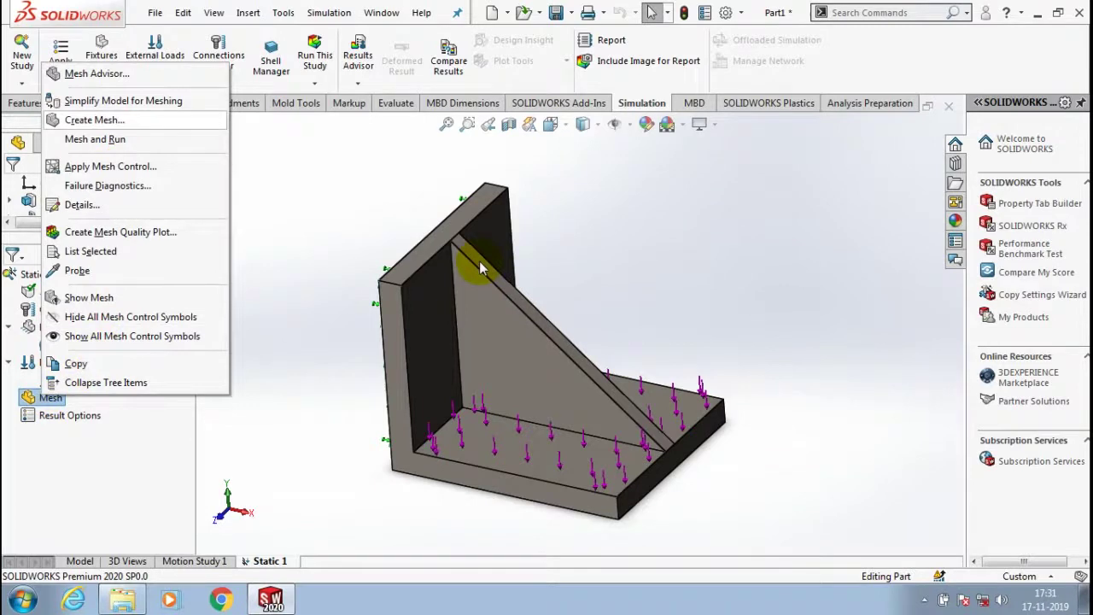
pyautogui.press('Return')
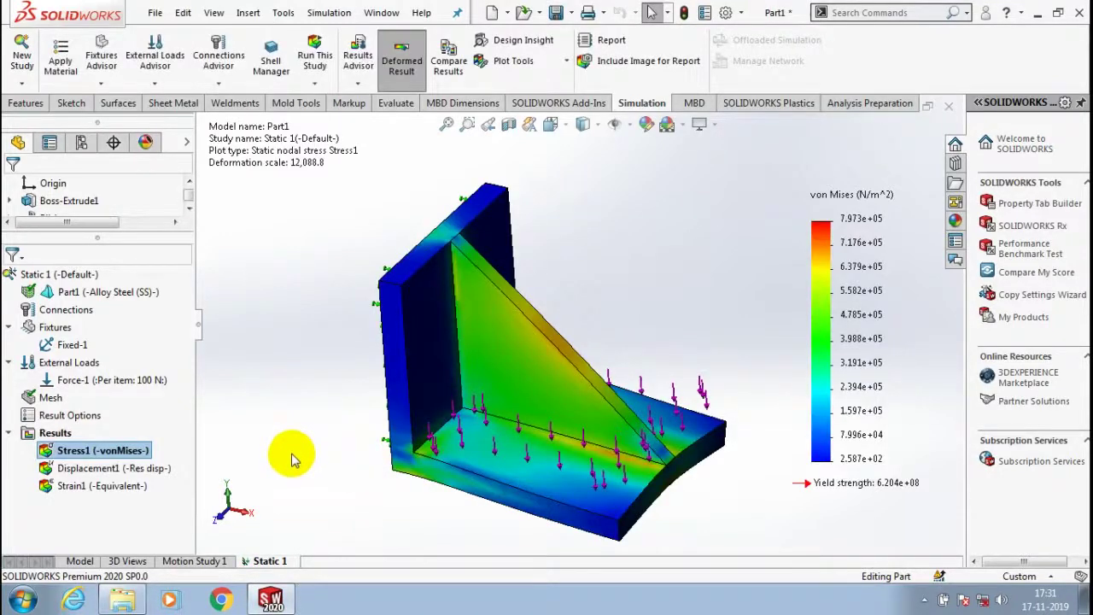
pyautogui.rightClick(136, 449)
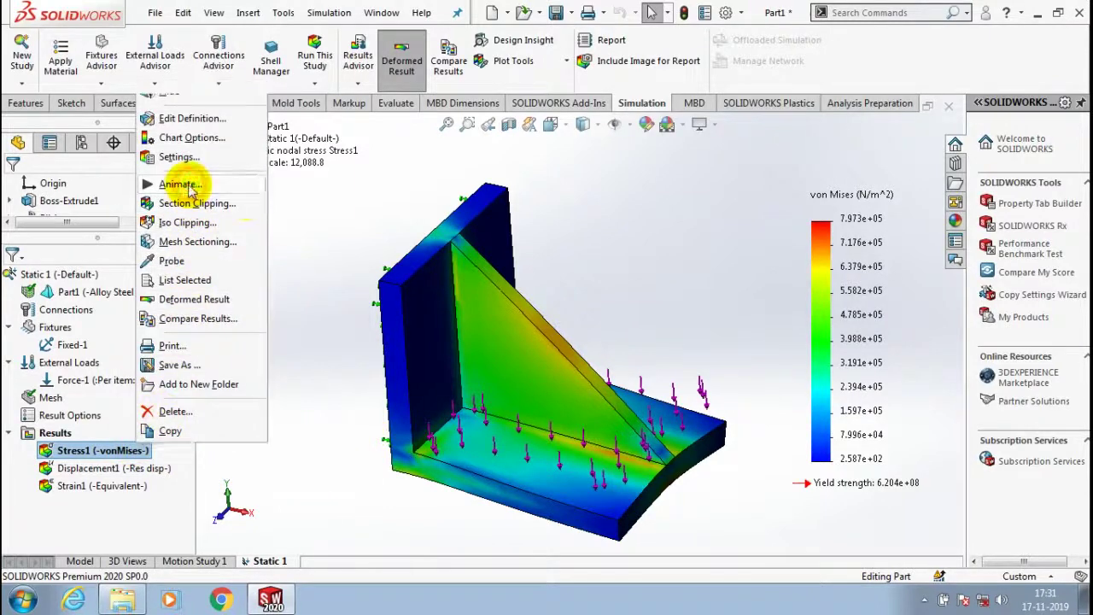
pyautogui.click(181, 184)
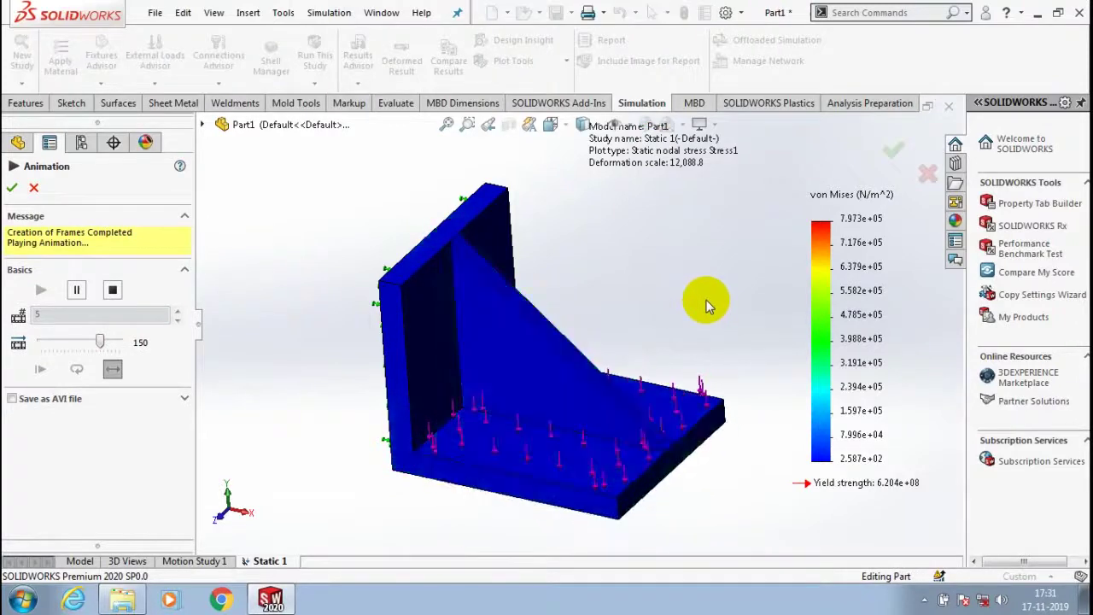
pyautogui.scroll(-2, 727, 416)
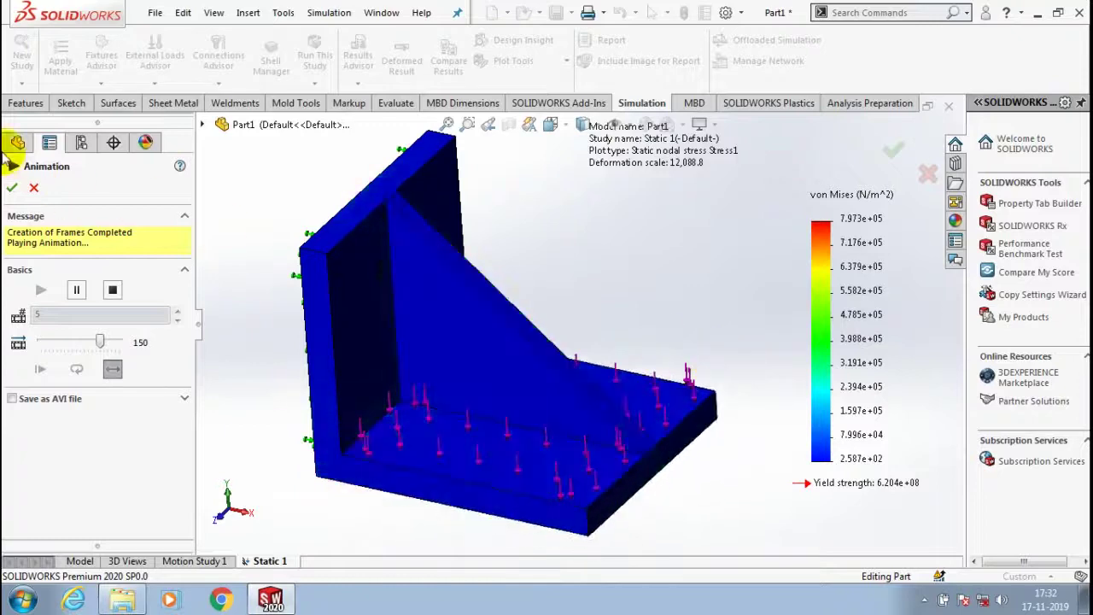
pyautogui.click(12, 190)
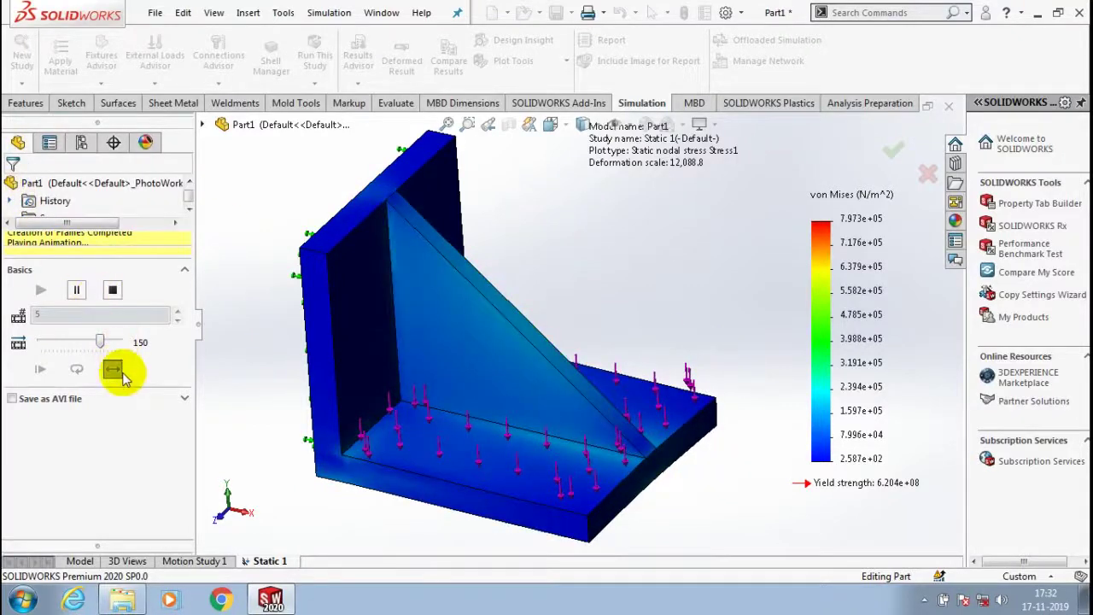
# - Show the Displacement1 plot, play its animation, then close the animation
pyautogui.rightClick(99, 469)
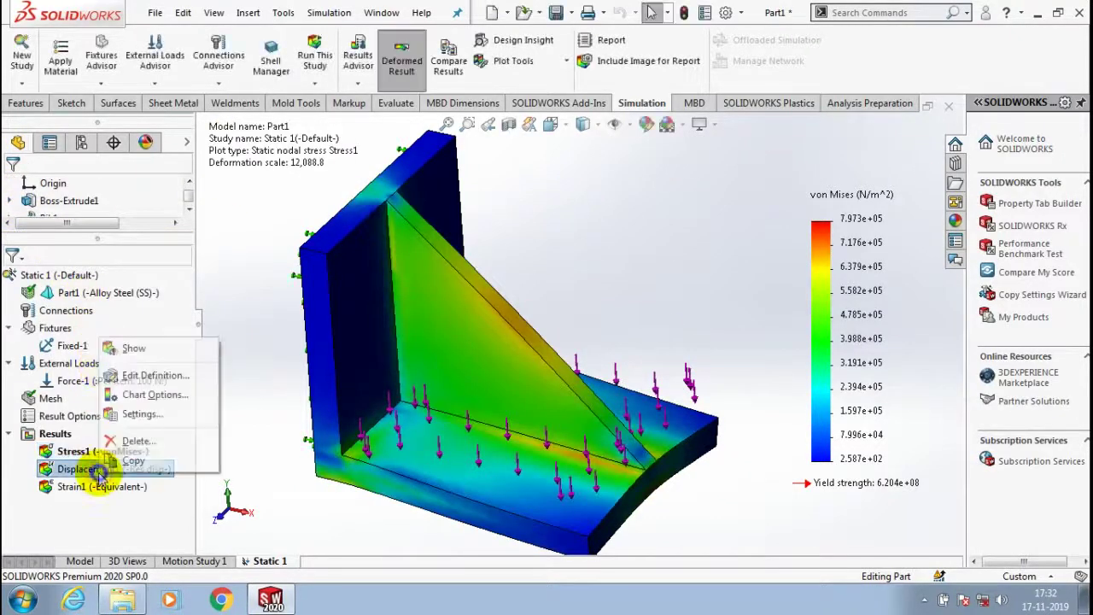
pyautogui.click(128, 349)
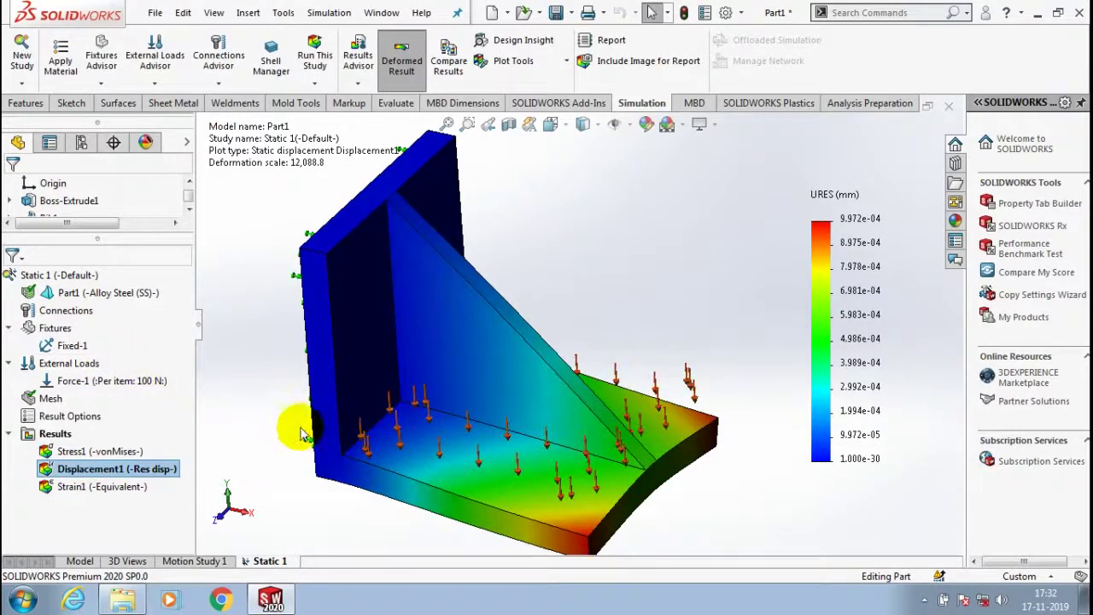
pyautogui.rightClick(140, 466)
pyautogui.rightClick(151, 471)
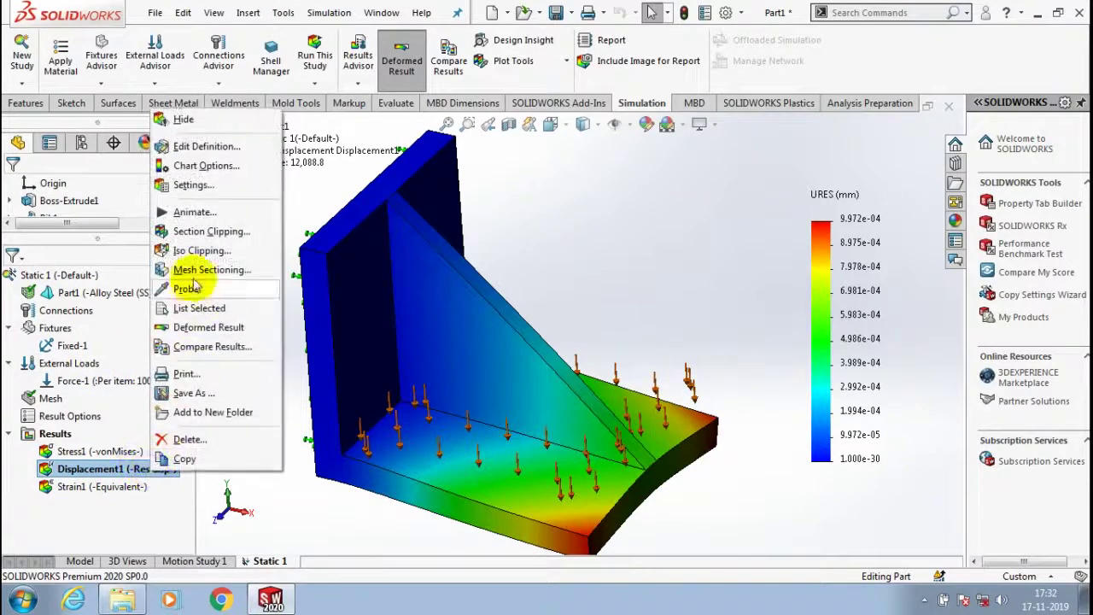
pyautogui.click(196, 212)
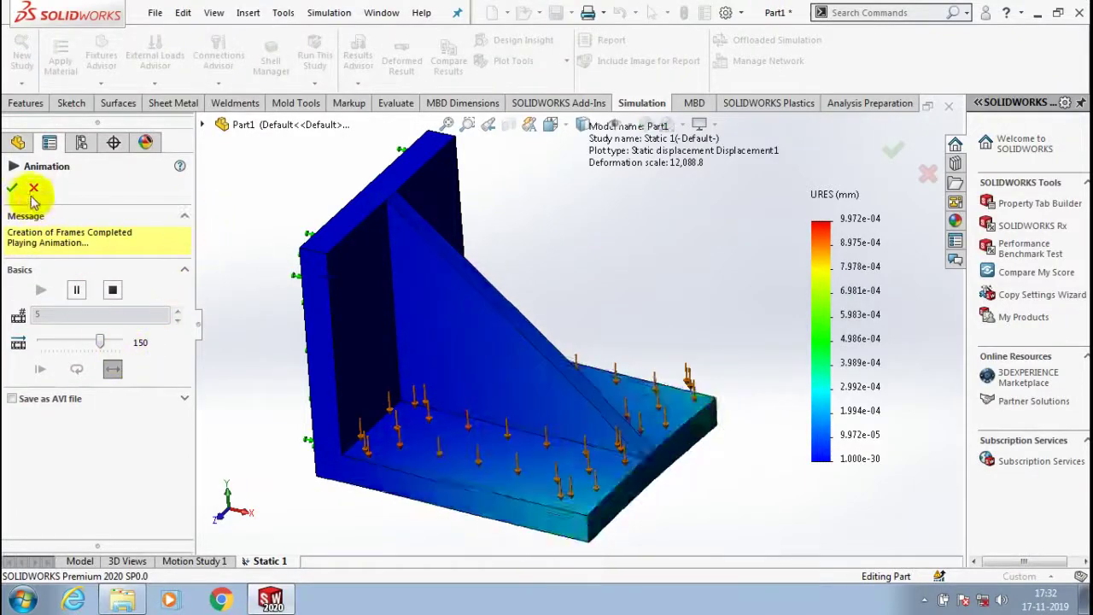
pyautogui.click(12, 186)
# - Show the Strain1 equivalent strain plot and animate it
pyautogui.rightClick(95, 487)
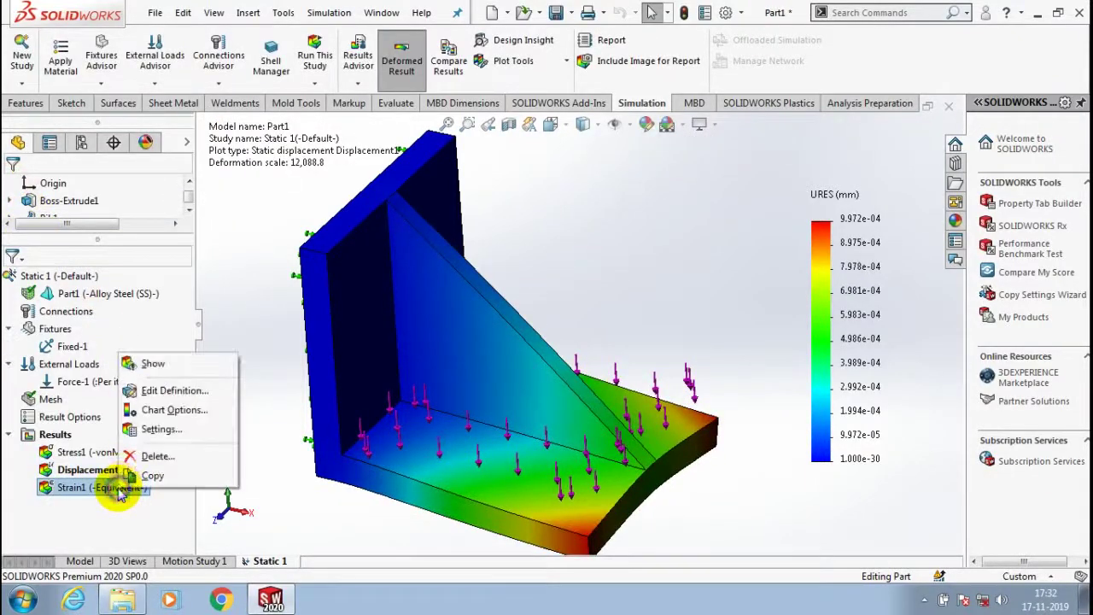
pyautogui.click(162, 374)
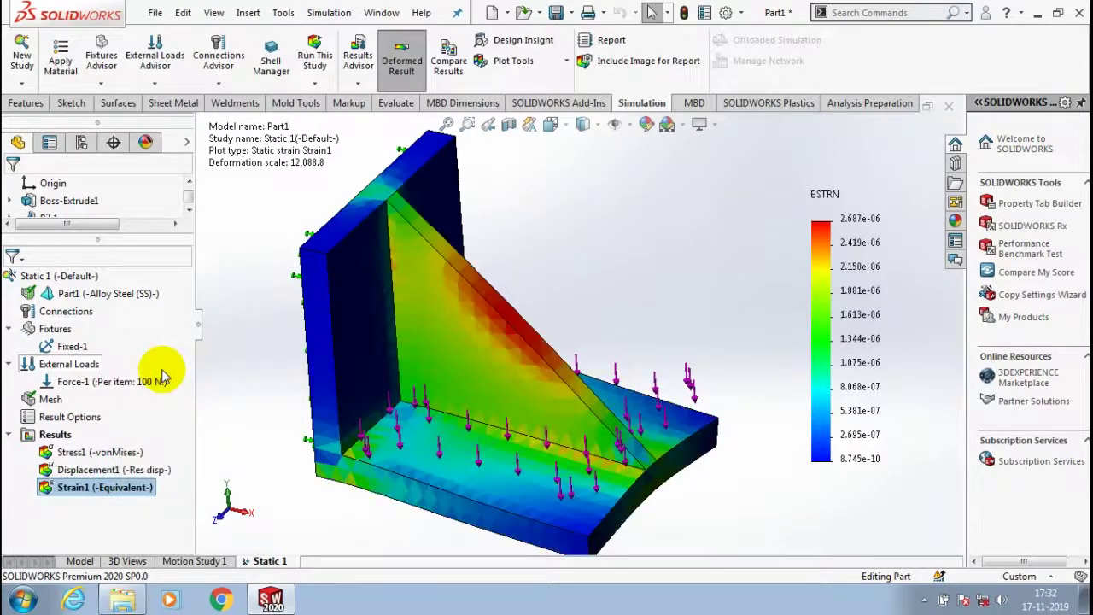
pyautogui.rightClick(136, 486)
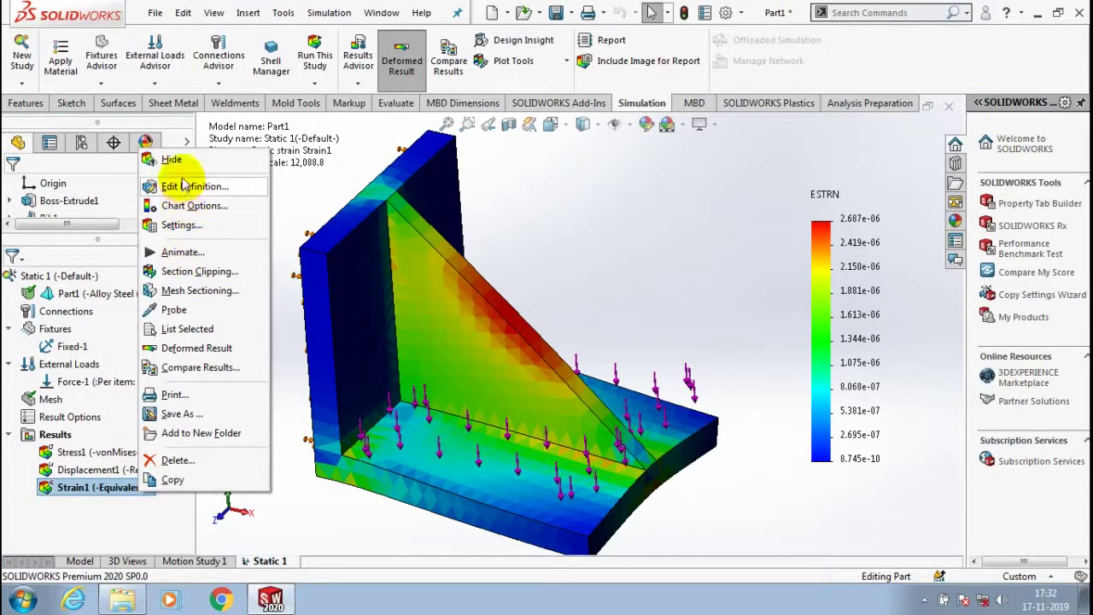
pyautogui.click(177, 251)
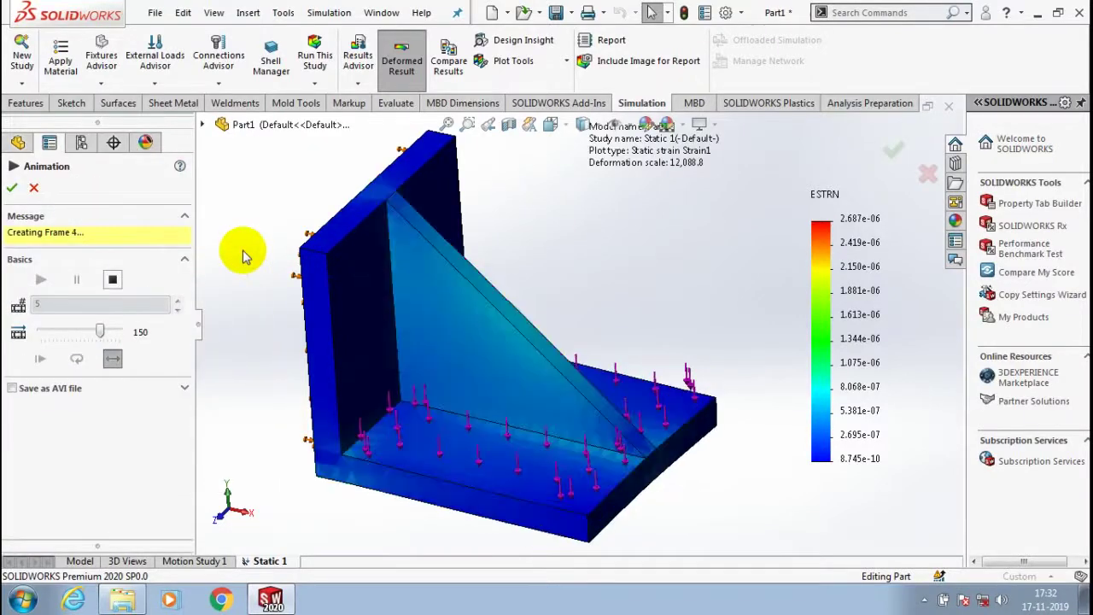